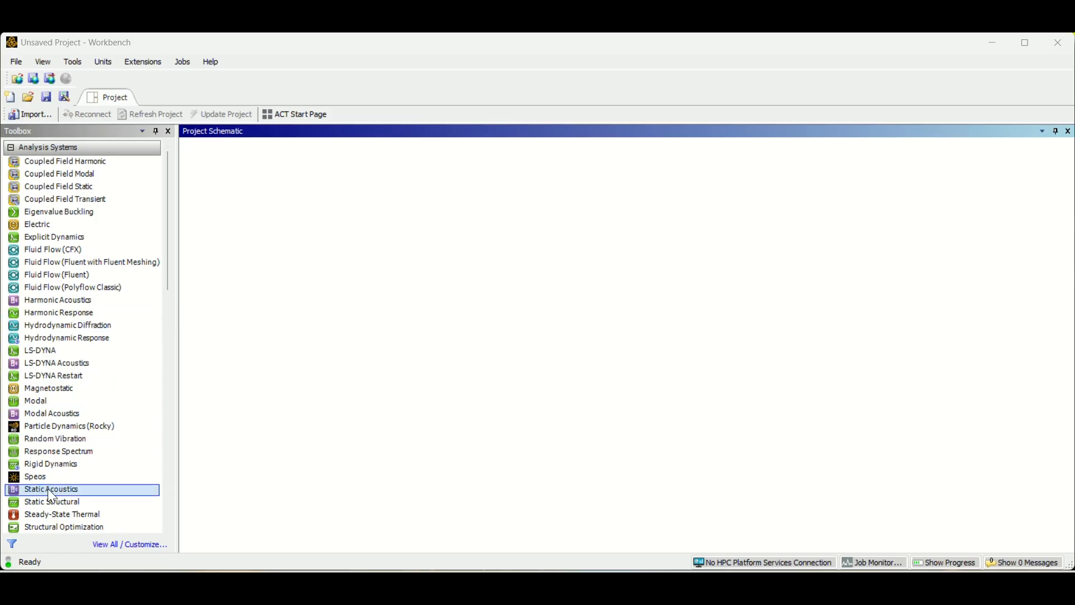
# Step: Add a Static Structural analysis system to the project and start a new DesignModeler geometry for it
pyautogui.moveTo(48, 502); pyautogui.dragTo(283, 209)
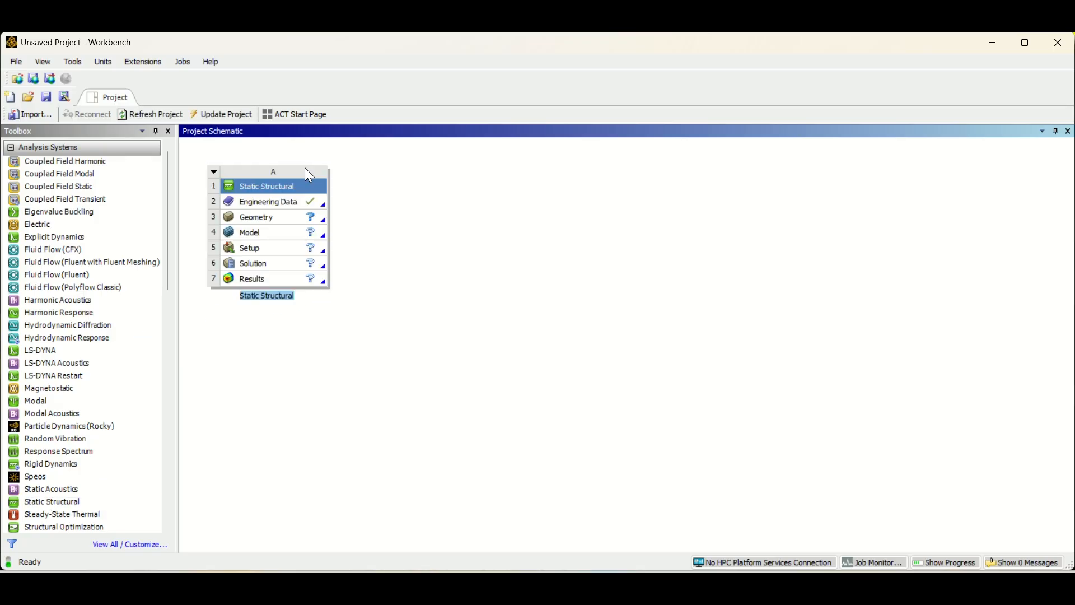
pyautogui.rightClick(310, 216)
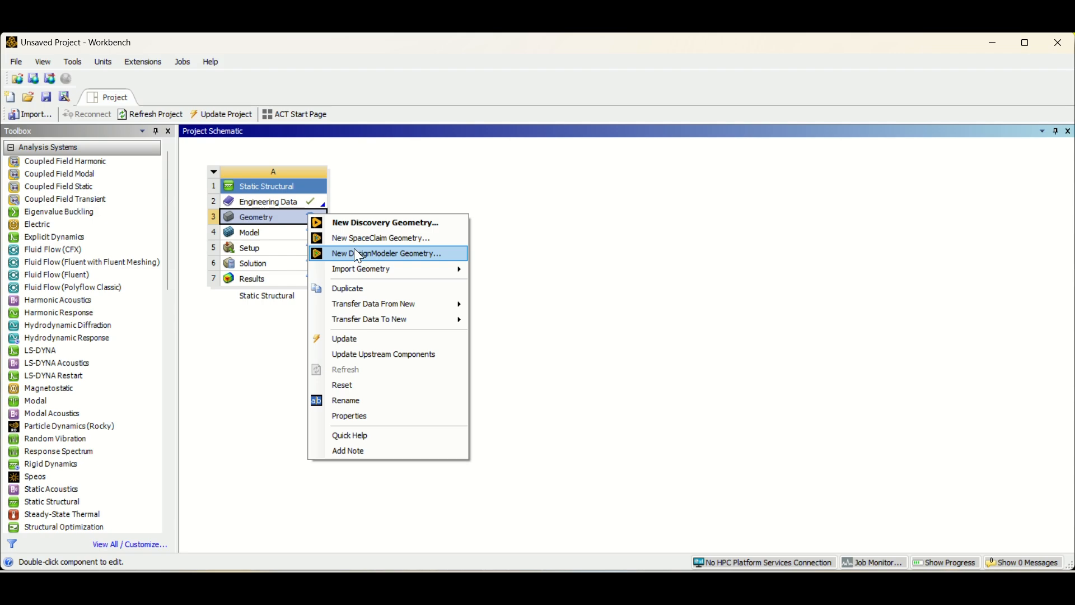
pyautogui.click(353, 258)
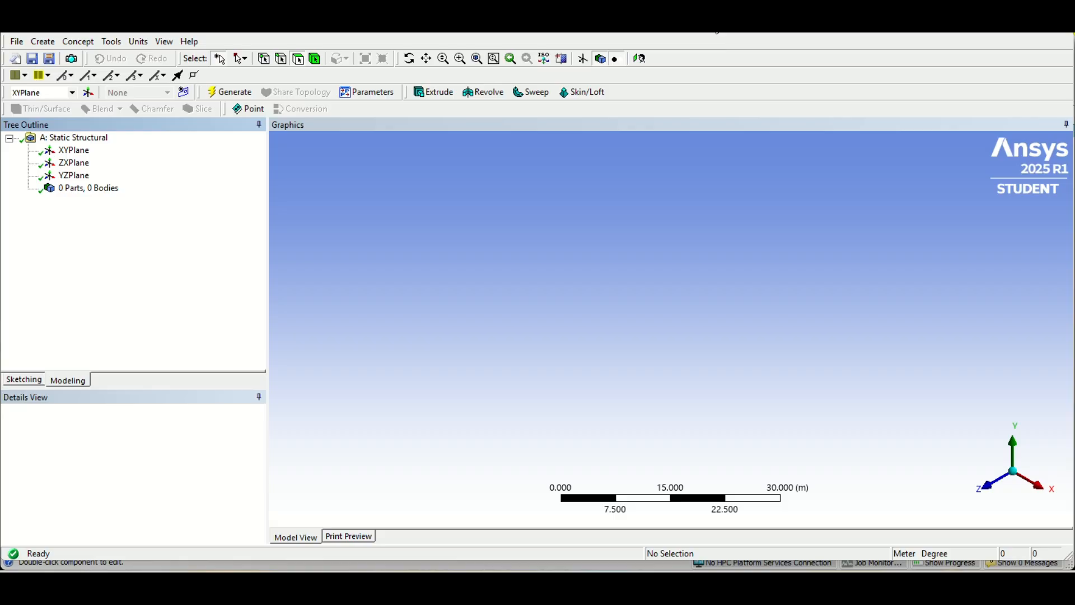
pyautogui.moveTo(463, 17); pyautogui.dragTo(464, 37)
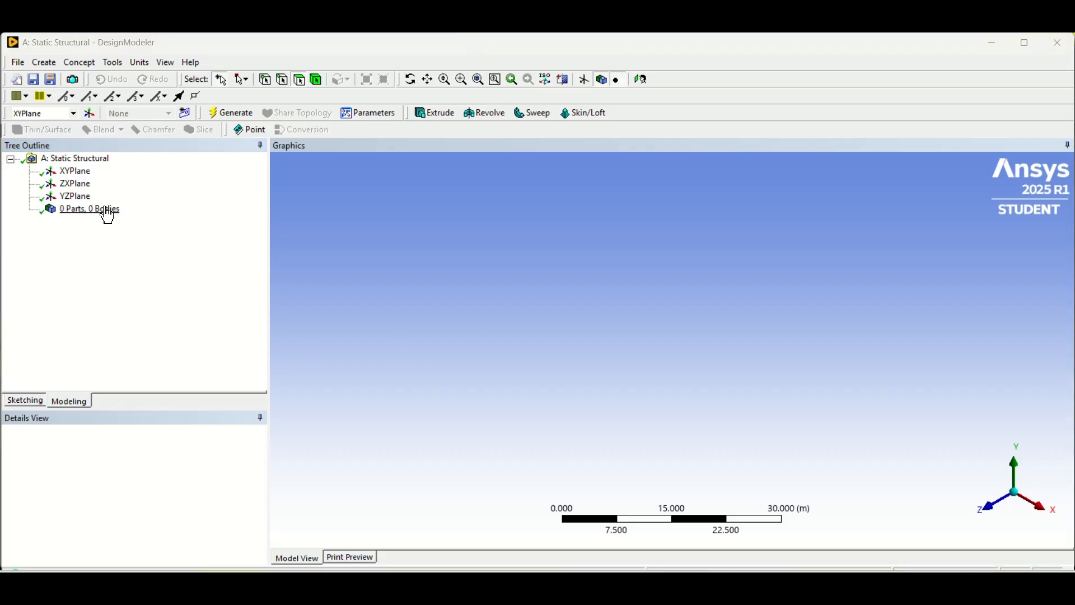
# Step: Sketch a rectangle about 23 m wide and 8 m high on the XY plane, with its lower edge on the X axis
pyautogui.click(72, 171)
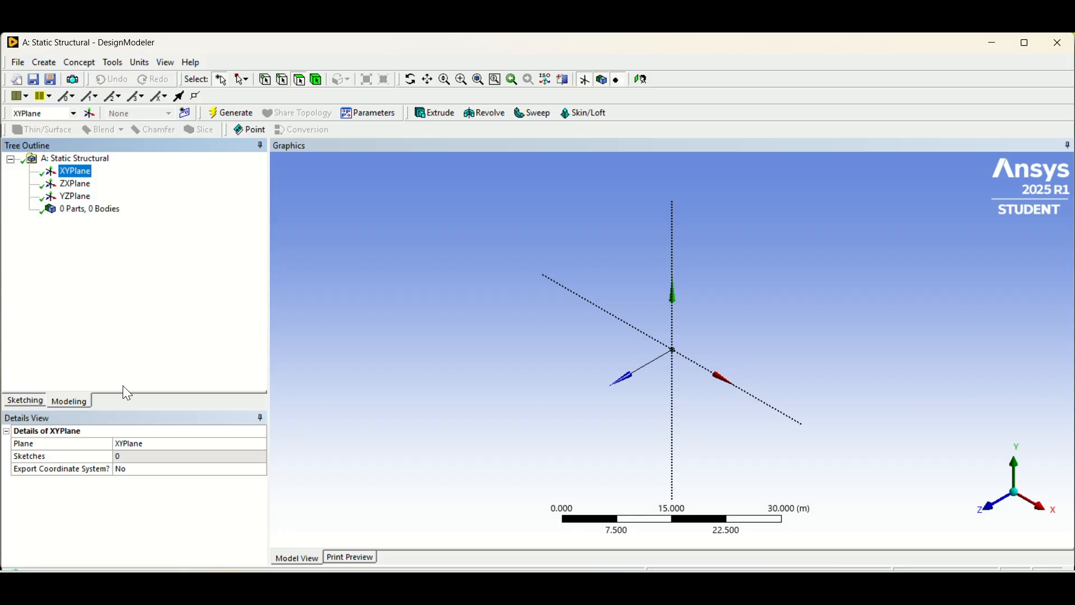
pyautogui.click(32, 400)
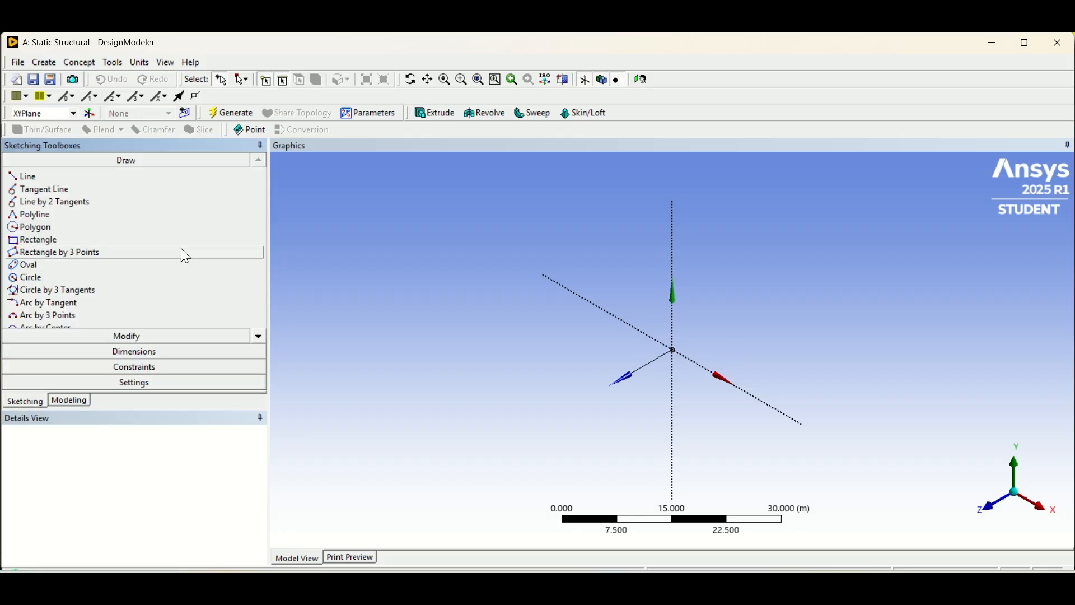
pyautogui.click(642, 79)
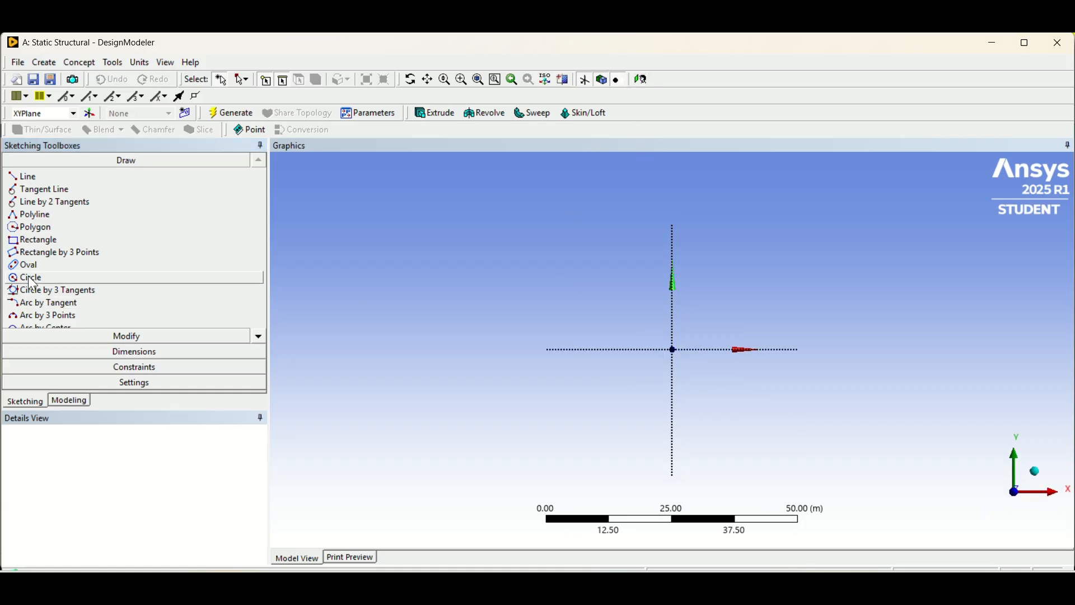
pyautogui.click(39, 248)
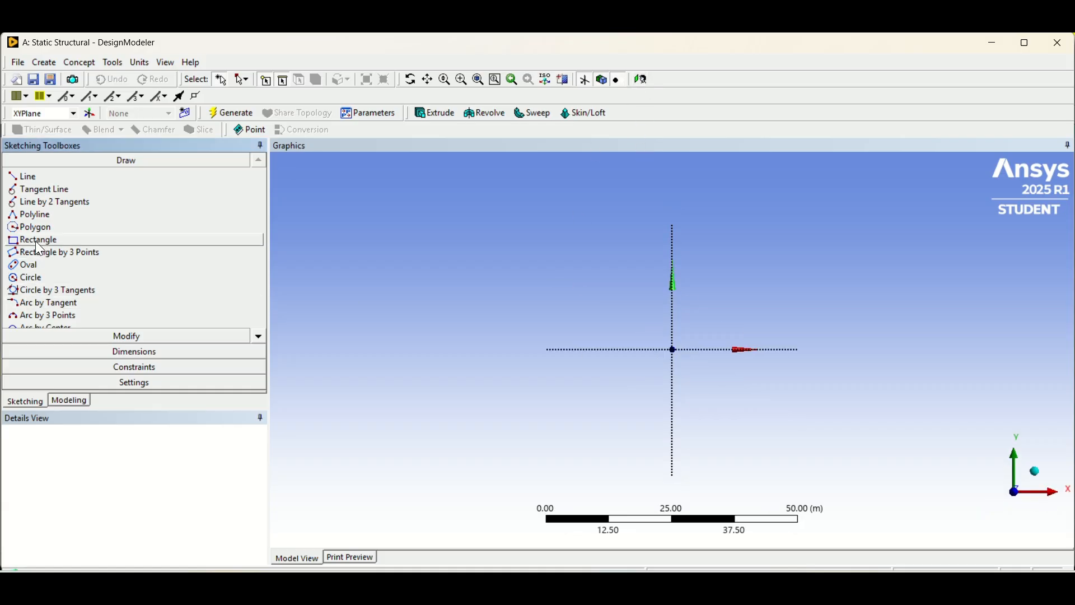
pyautogui.click(39, 247)
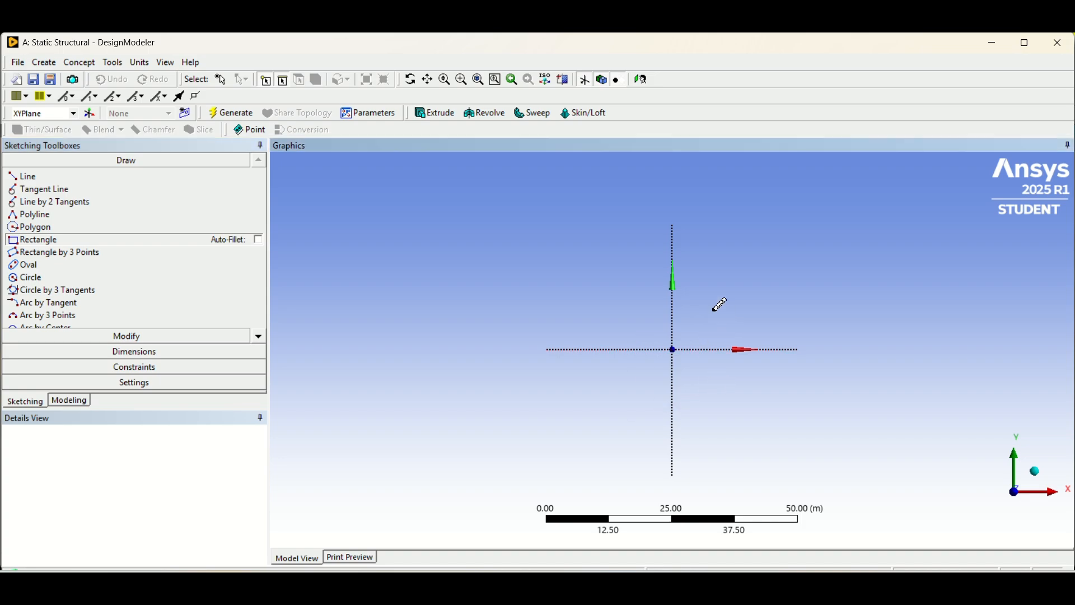
pyautogui.click(751, 308)
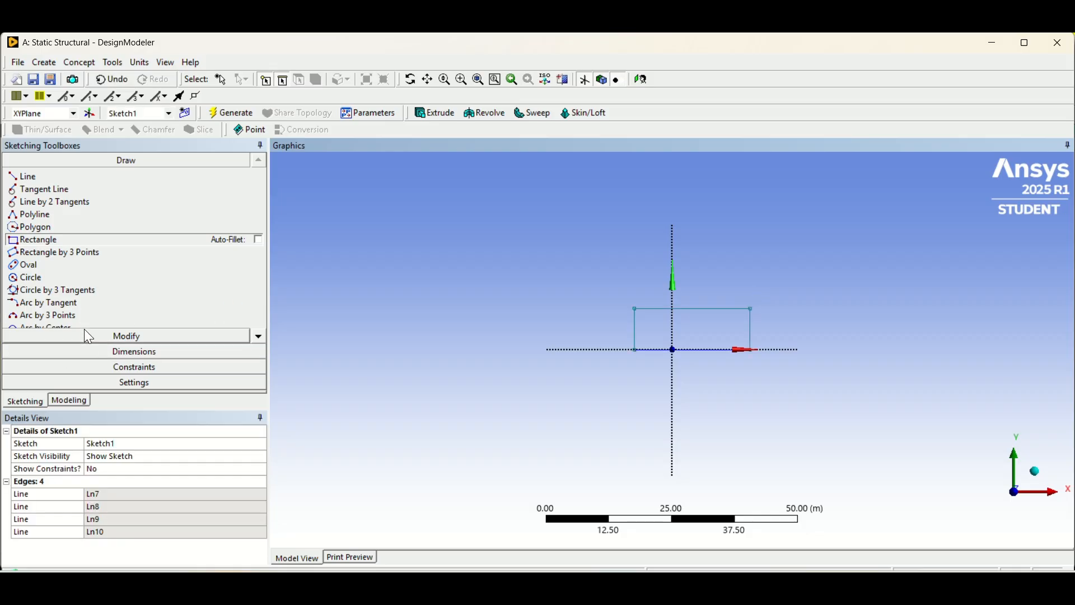
# Step: Extrude the rectangle sketch with a fixed depth of 20 m and generate the solid body
pyautogui.click(439, 118)
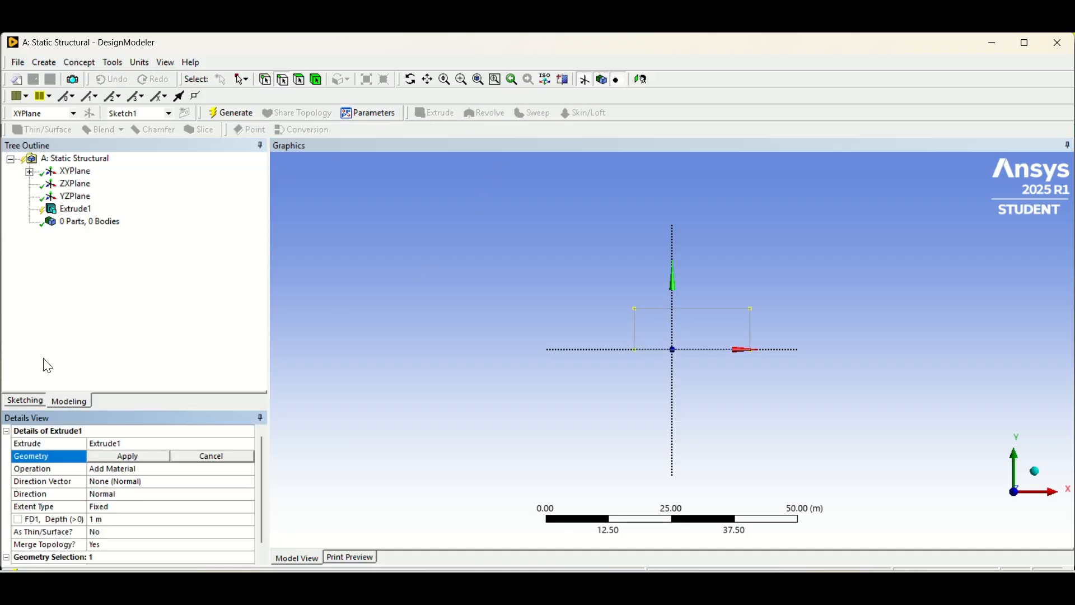
pyautogui.click(135, 456)
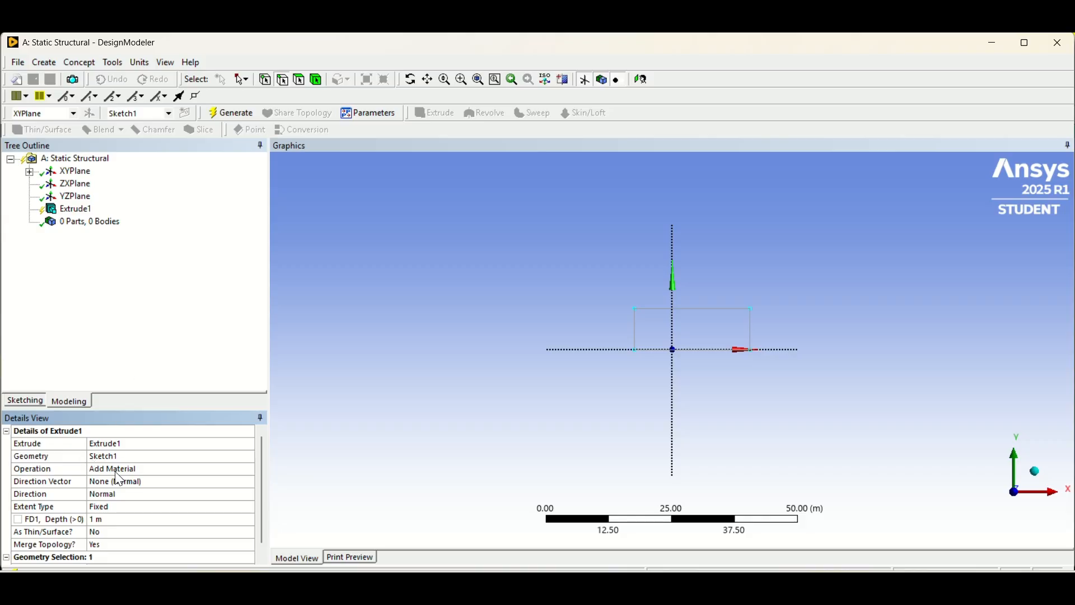
pyautogui.click(120, 520)
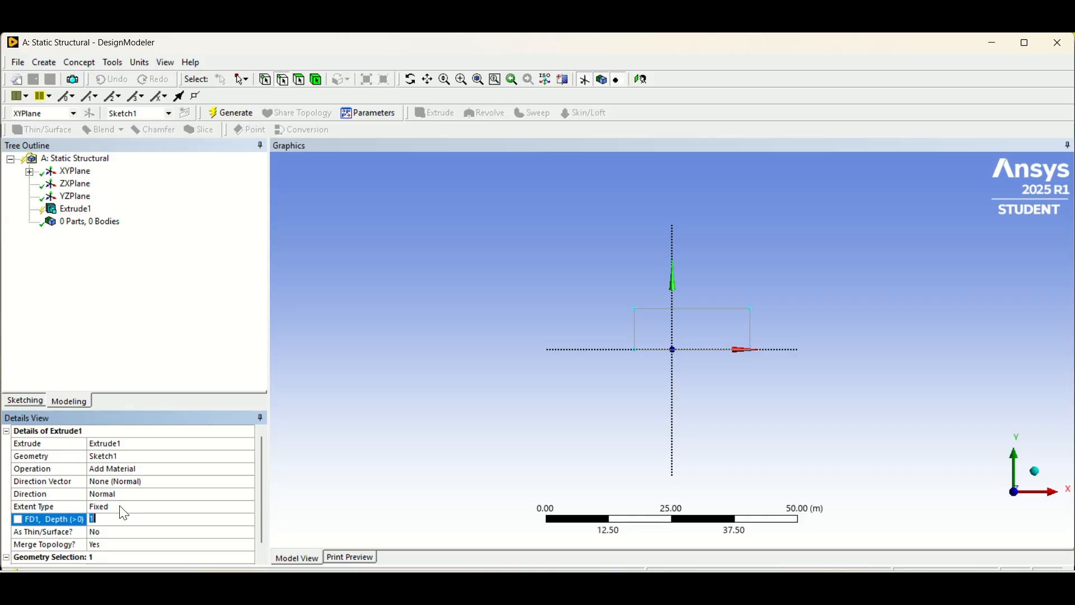
pyautogui.write('20')
pyautogui.press('Return')
pyautogui.click(239, 119)
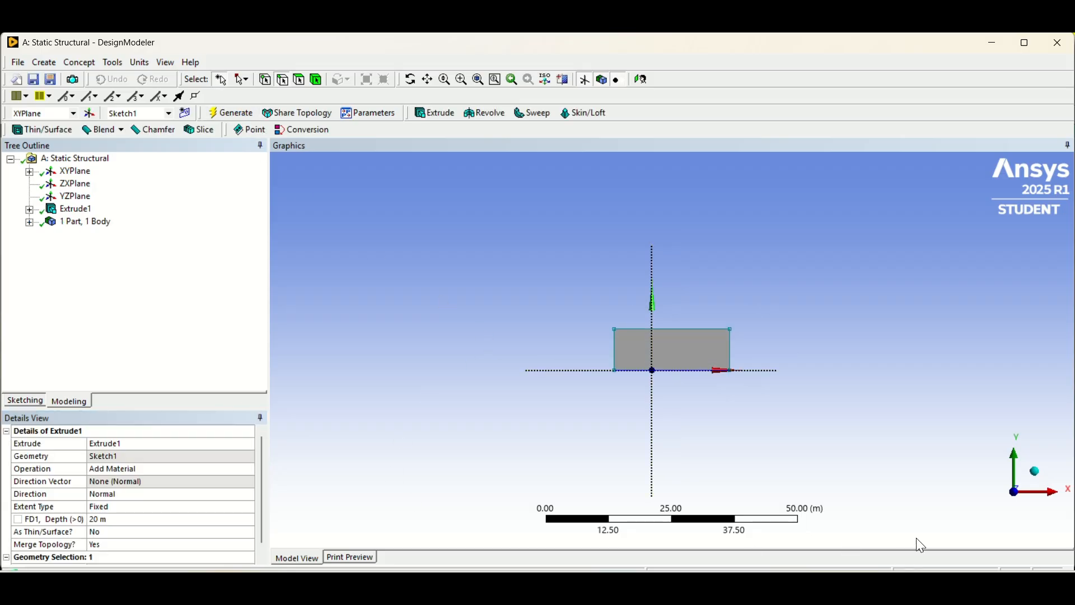
pyautogui.click(1037, 471)
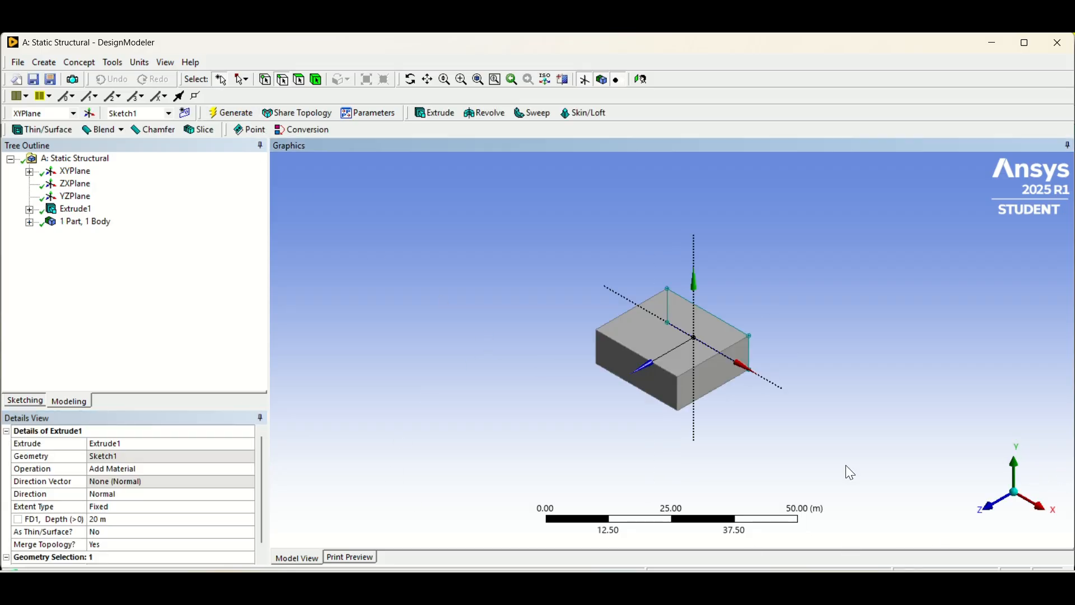
# Step: Set the extrusion depth to 35 m and regenerate the block
pyautogui.click(176, 519)
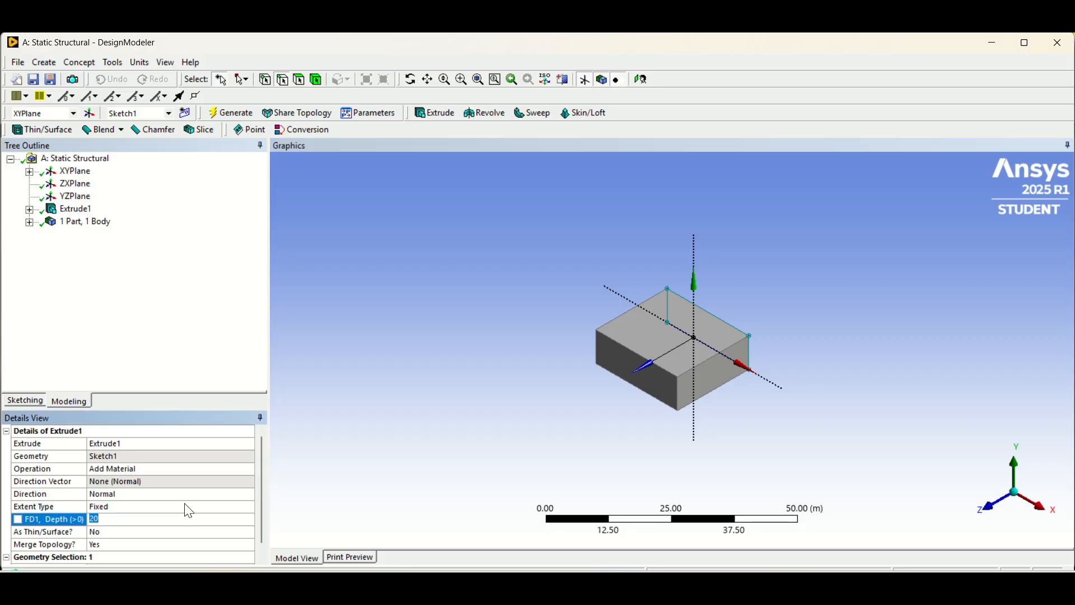
pyautogui.write('35')
pyautogui.press('Return')
pyautogui.click(239, 111)
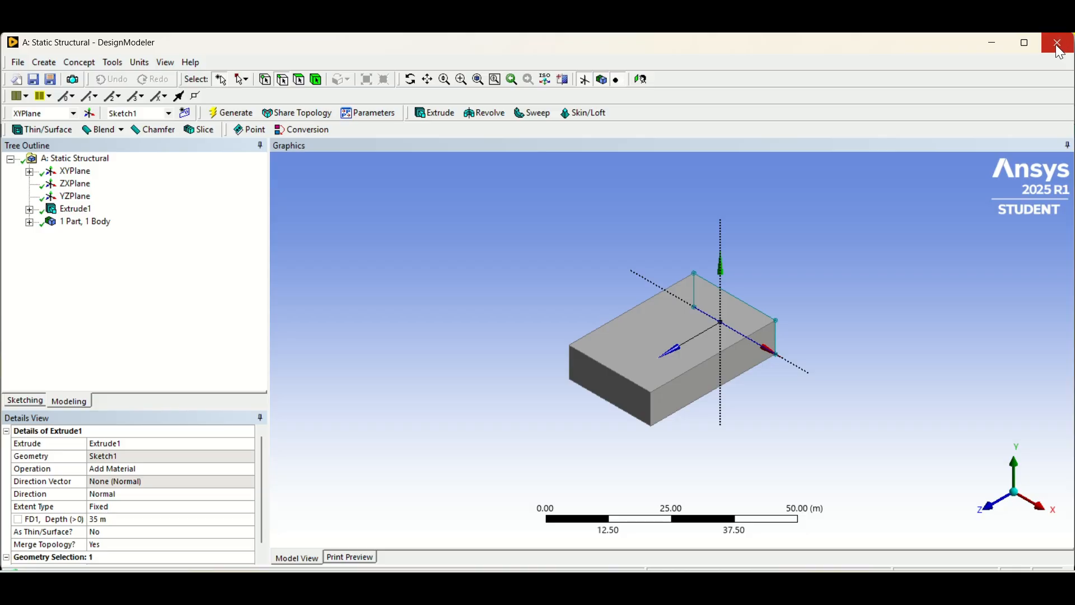
# Step: Return to the Workbench project, open the system's Model in Mechanical, and generate the mesh with default settings
pyautogui.click(155, 242)
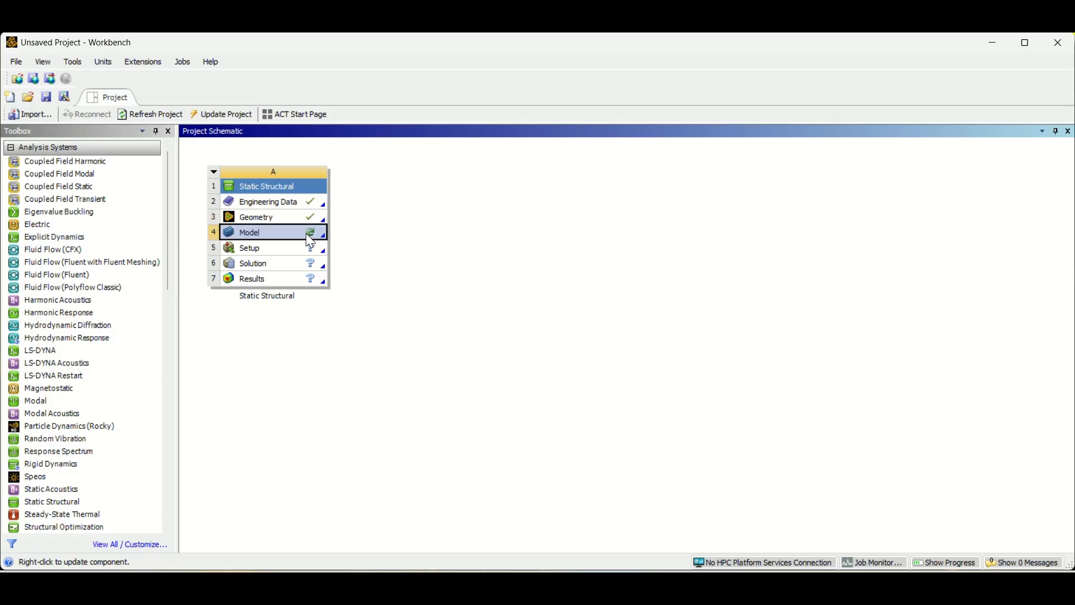
pyautogui.doubleClick(306, 234)
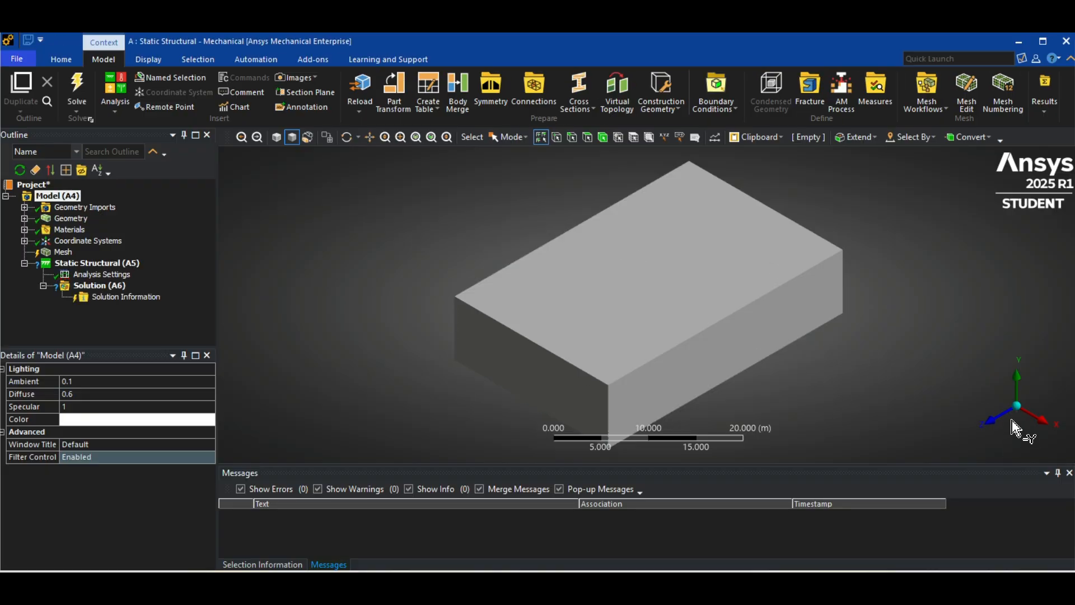
pyautogui.click(49, 255)
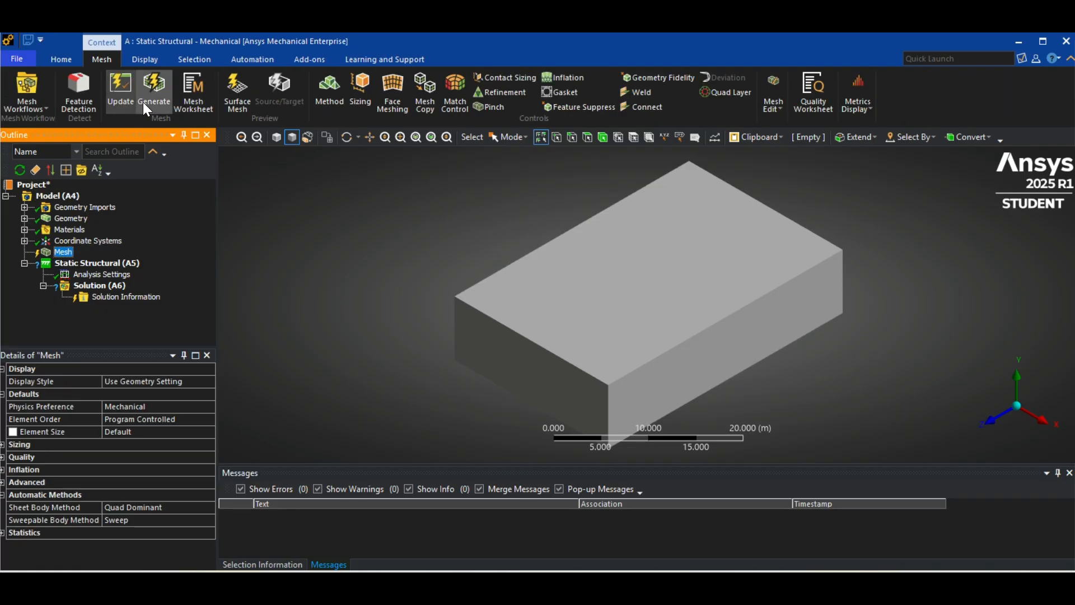
pyautogui.click(150, 92)
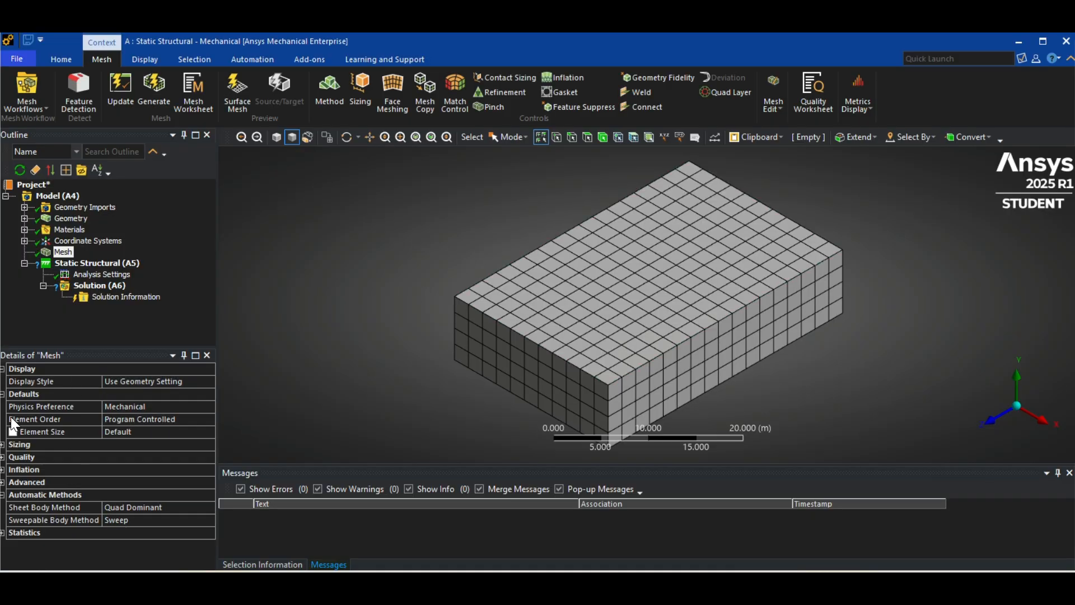
# Step: Set the mesh sizing resolution to 5
pyautogui.click(3, 445)
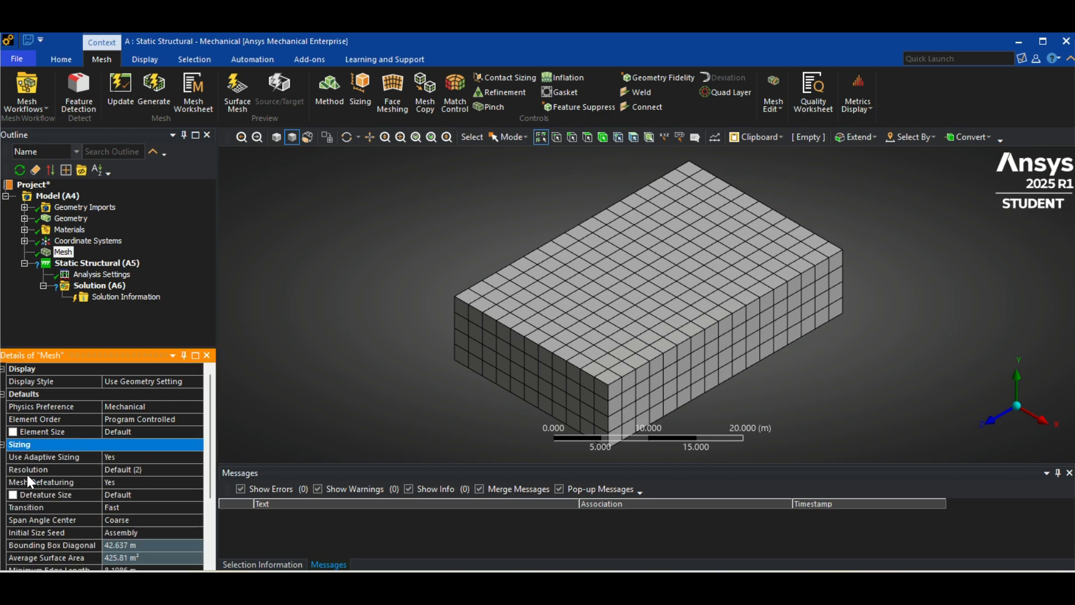
pyautogui.click(156, 470)
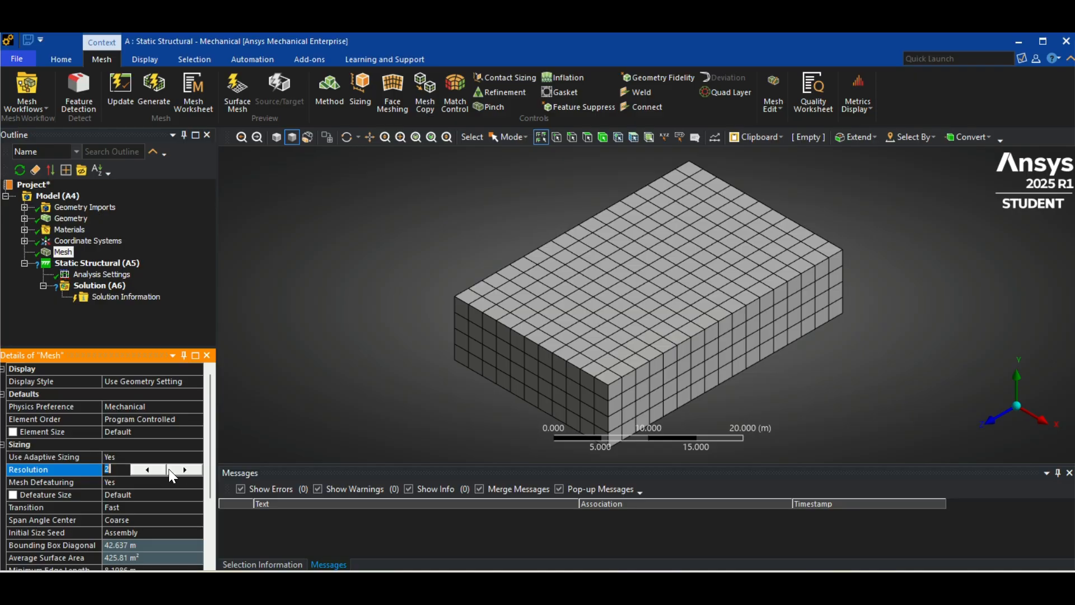
pyautogui.click(181, 473)
pyautogui.click(181, 472)
pyautogui.scroll(-3, 88, 494)
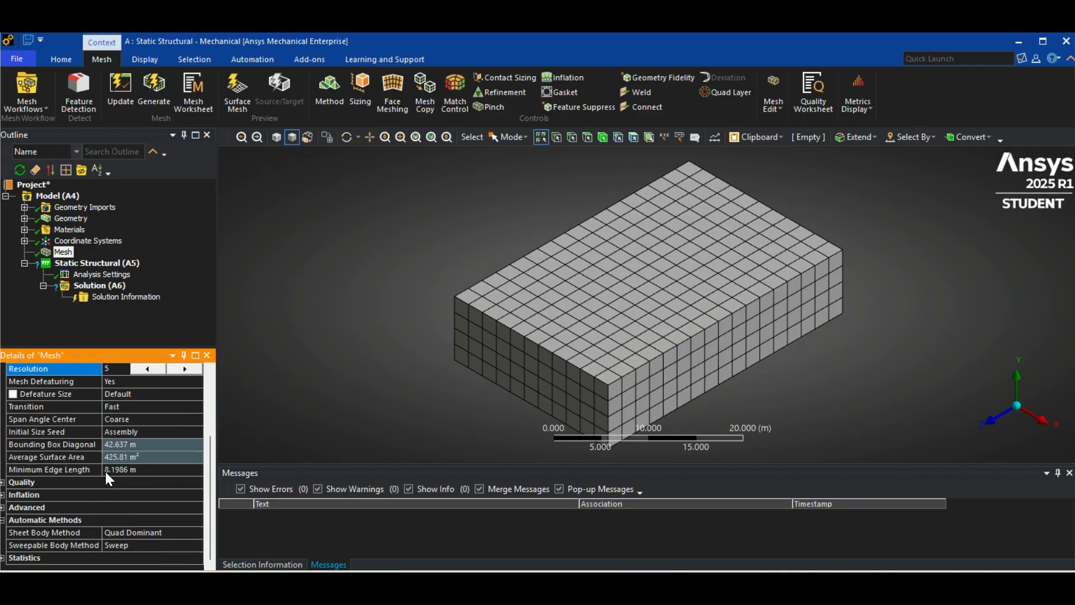
# Step: Expand the mesh statistics to show the numbers of nodes and elements
pyautogui.click(4, 558)
pyautogui.scroll(-3, 81, 507)
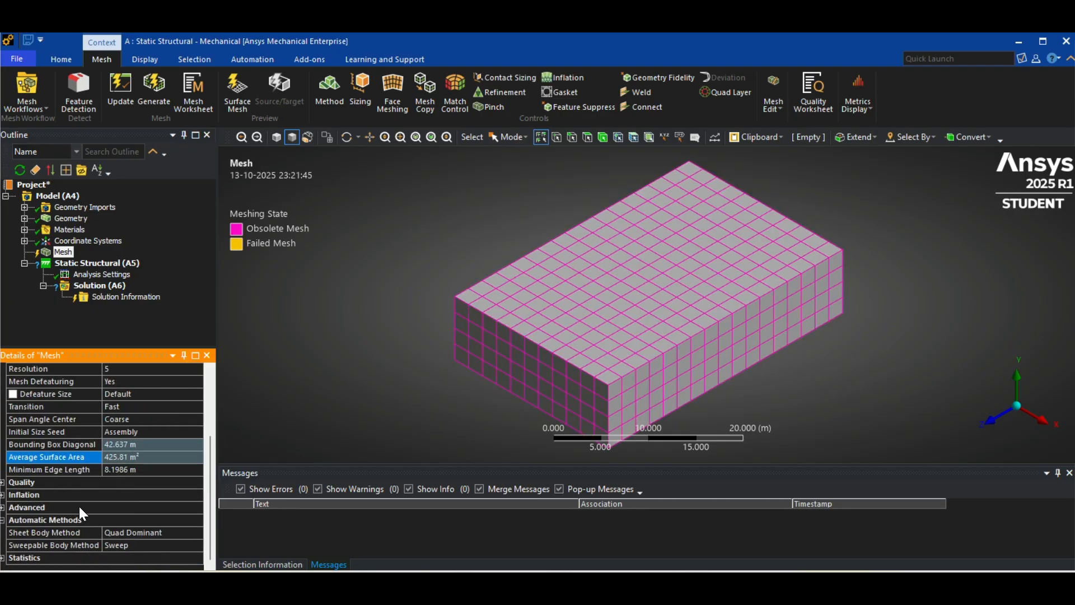
pyautogui.click(5, 558)
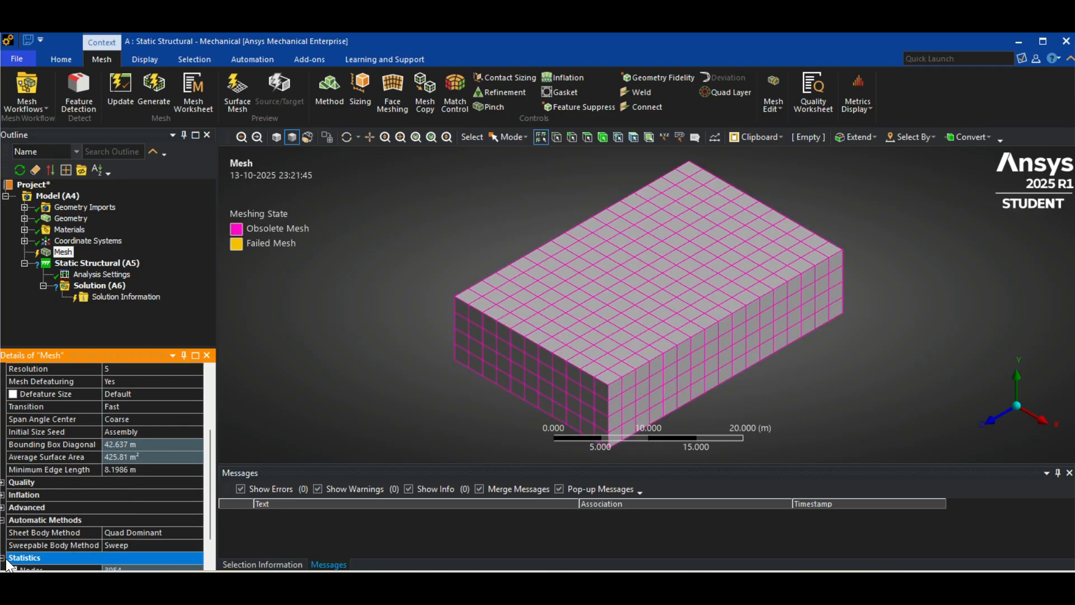
pyautogui.click(3, 558)
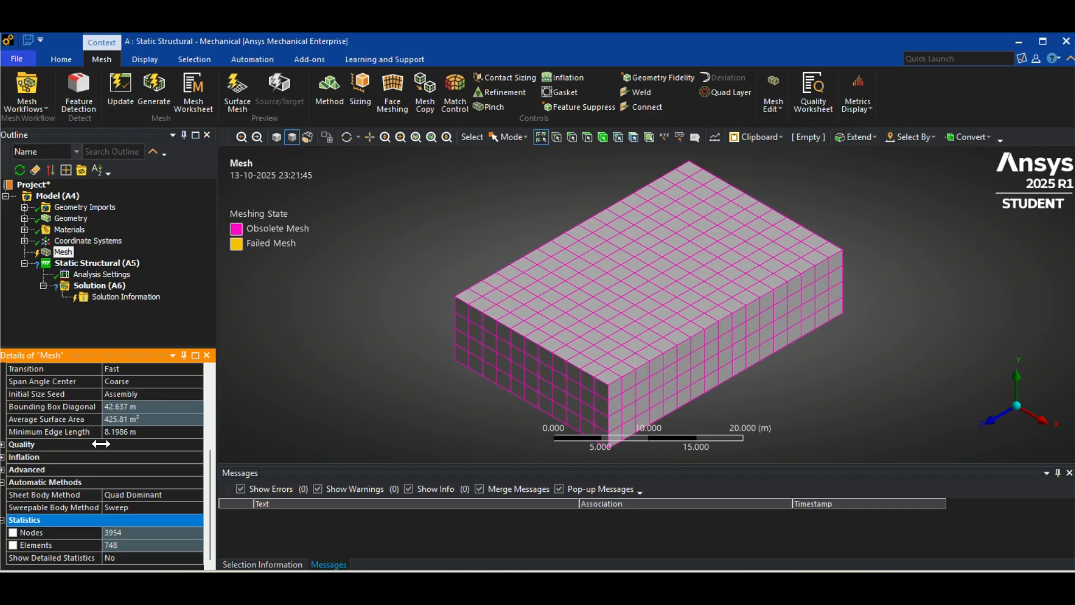
pyautogui.scroll(4, 120, 400)
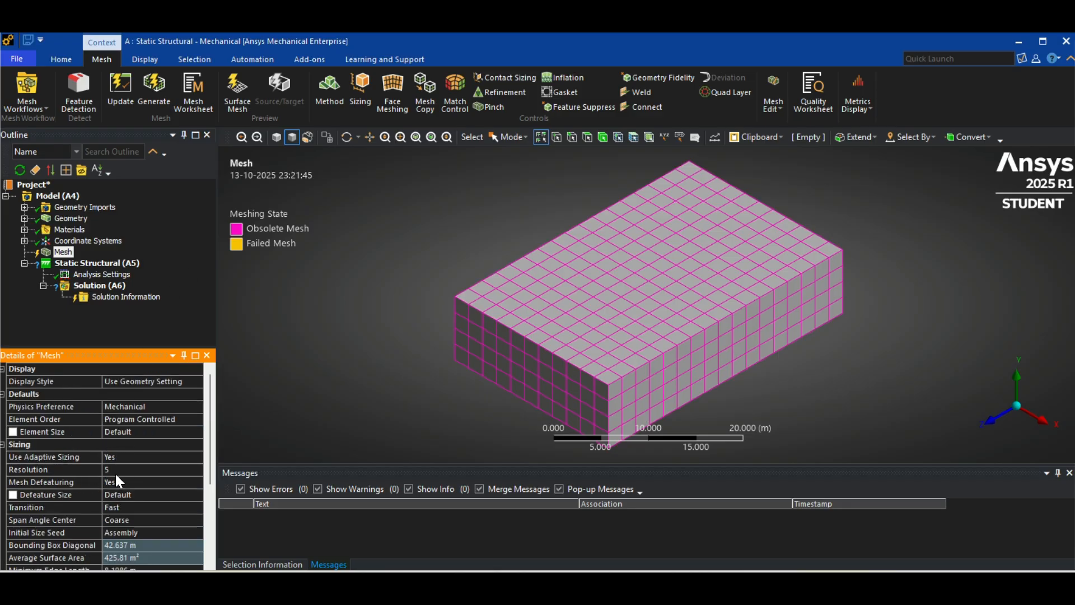
# Step: Regenerate the mesh with the new resolution and examine its element density and node and element counts
pyautogui.click(155, 89)
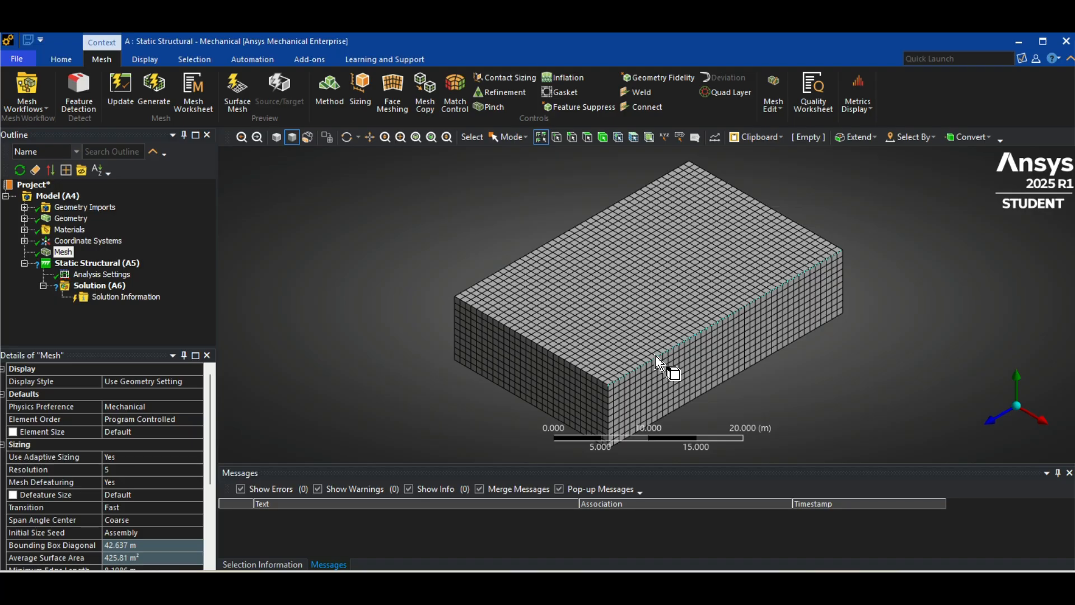
pyautogui.scroll(5, 643, 355)
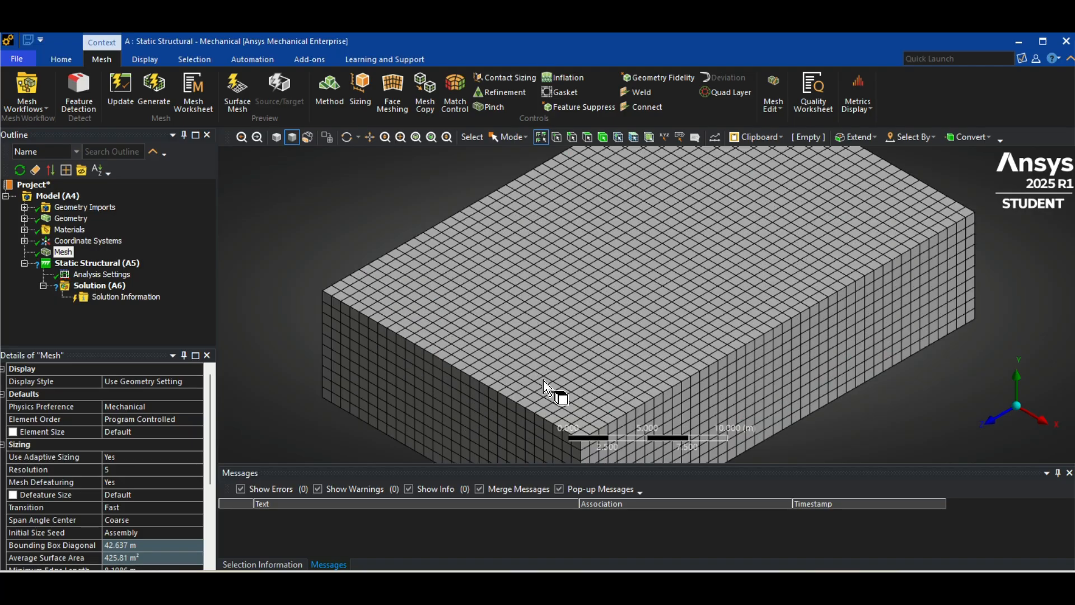
pyautogui.scroll(-4, 128, 423)
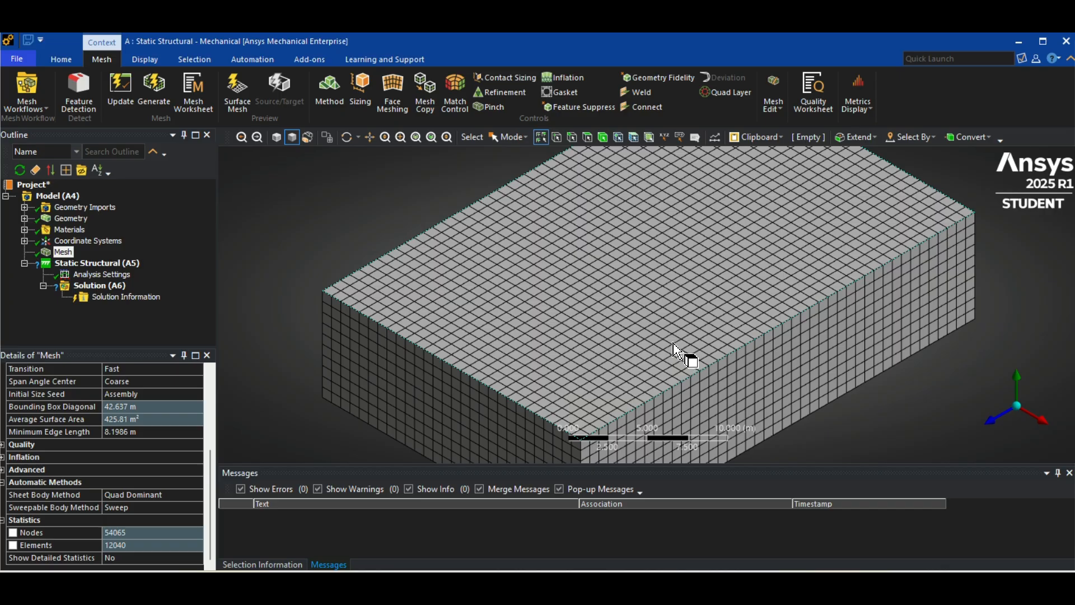
pyautogui.scroll(1, 673, 343)
pyautogui.scroll(-1, 673, 344)
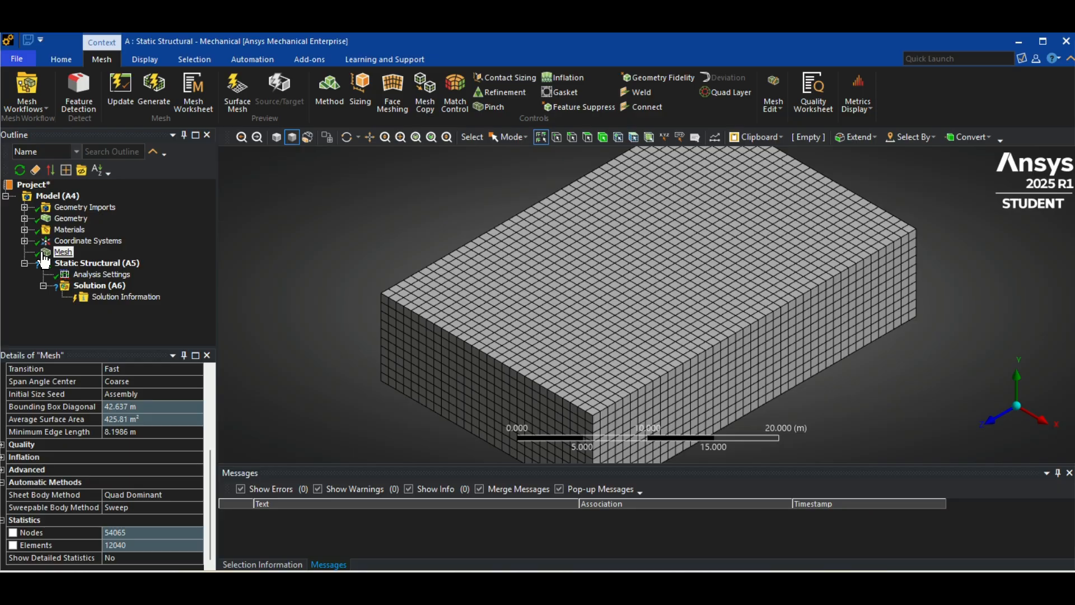
# Step: Add a fixed support to the block's front end face facing the positive Z direction
pyautogui.click(109, 264)
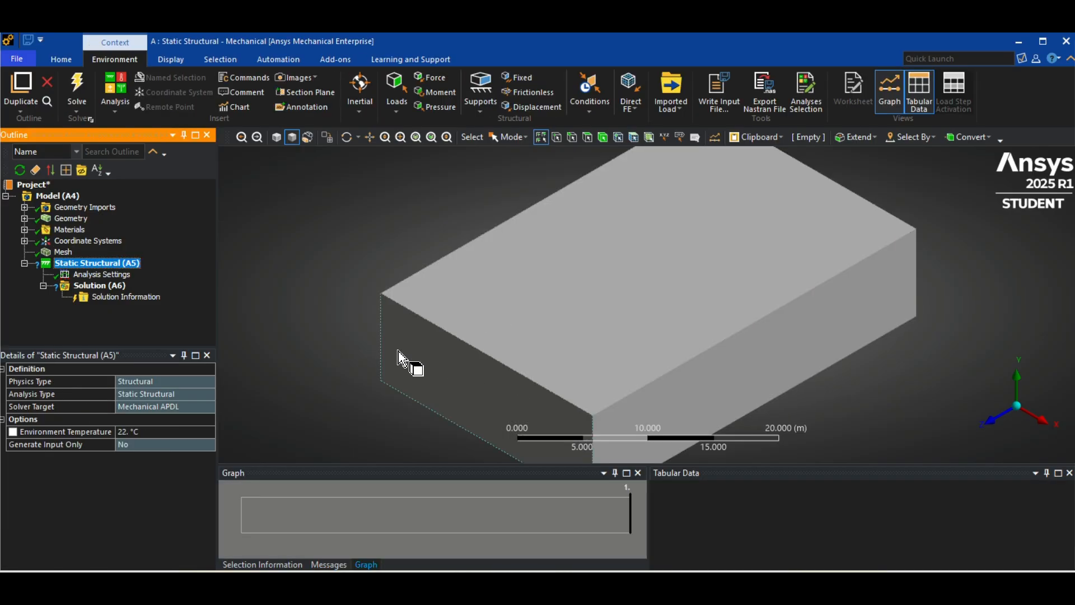
pyautogui.click(439, 370)
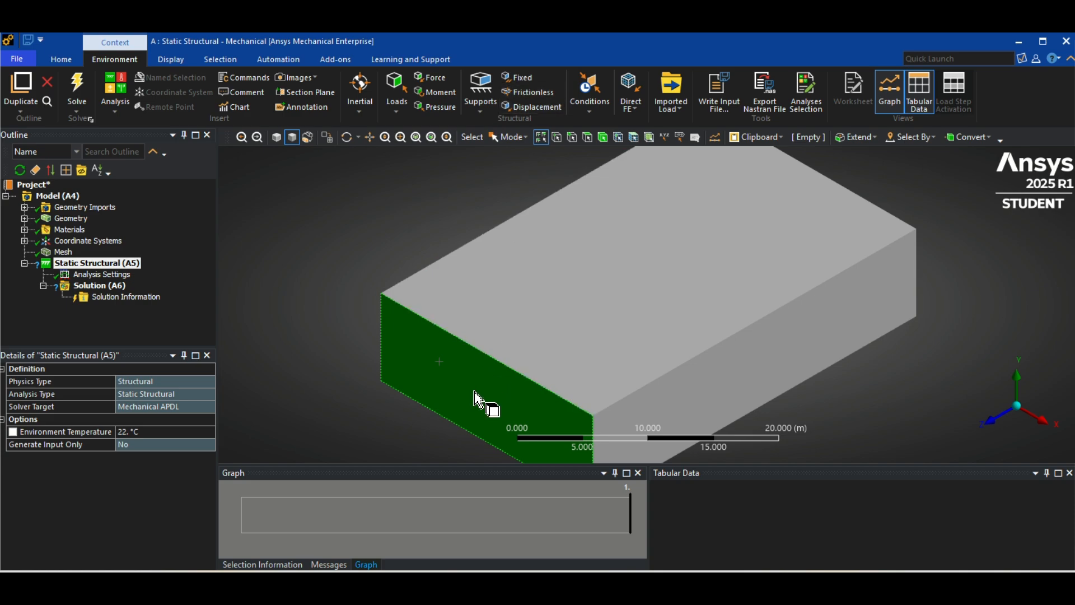
pyautogui.click(524, 77)
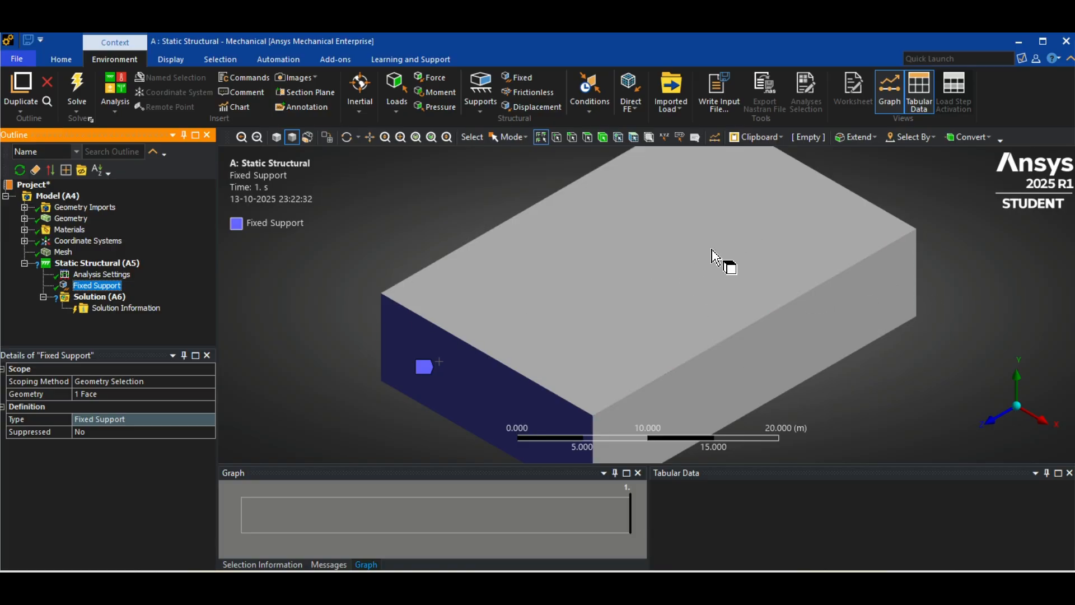
# Step: Apply a 50 Pa pressure normal to the block's upper face
pyautogui.click(659, 278)
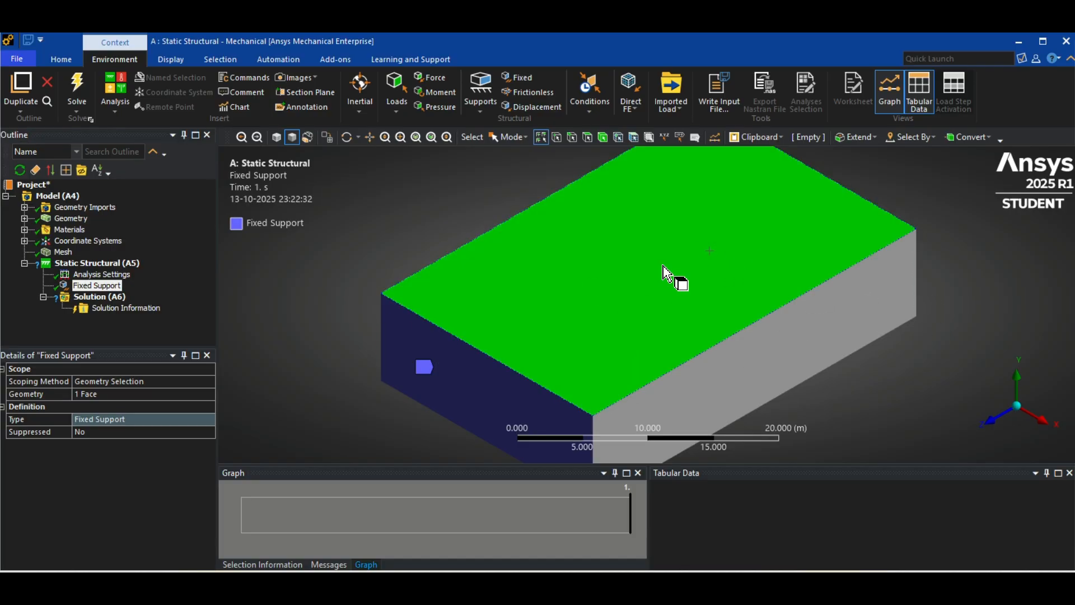
pyautogui.click(426, 109)
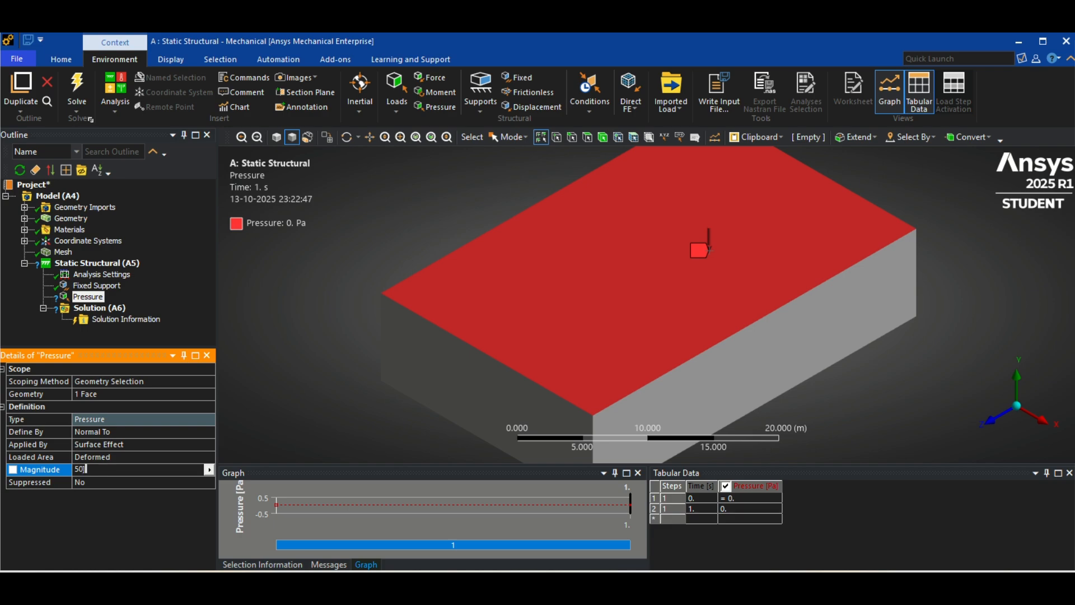
pyautogui.press('Return')
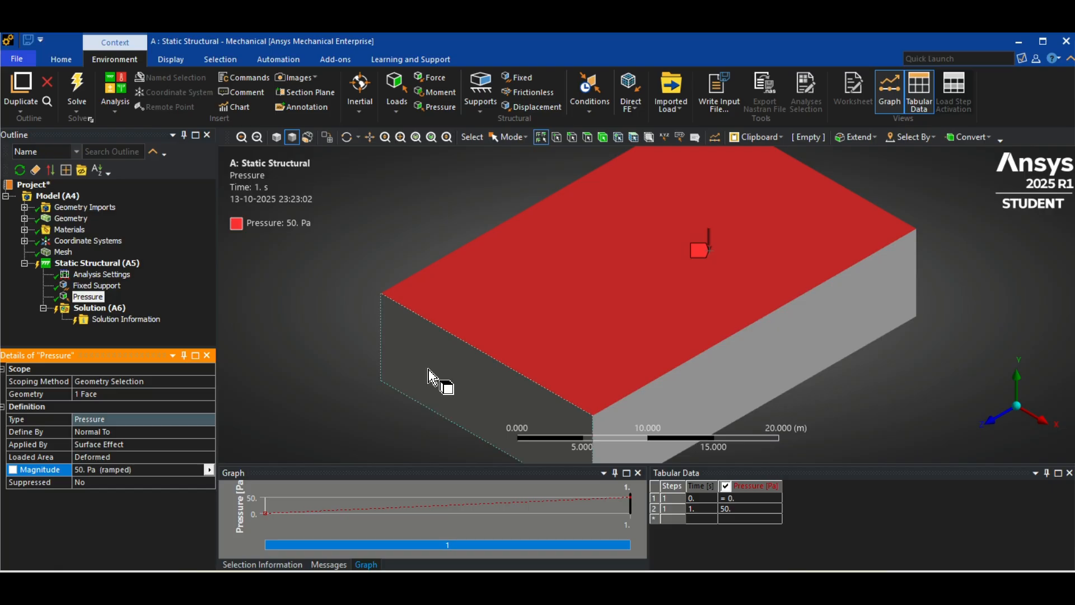
# Step: Add Total Deformation and Maximum Principal Stress results to the solution
pyautogui.click(110, 311)
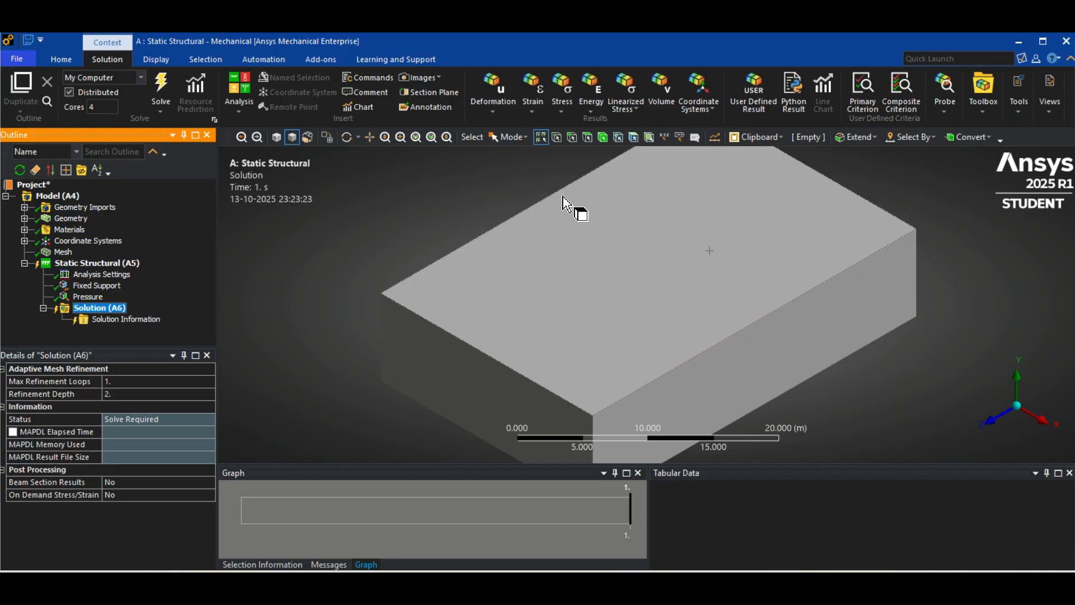
pyautogui.click(503, 89)
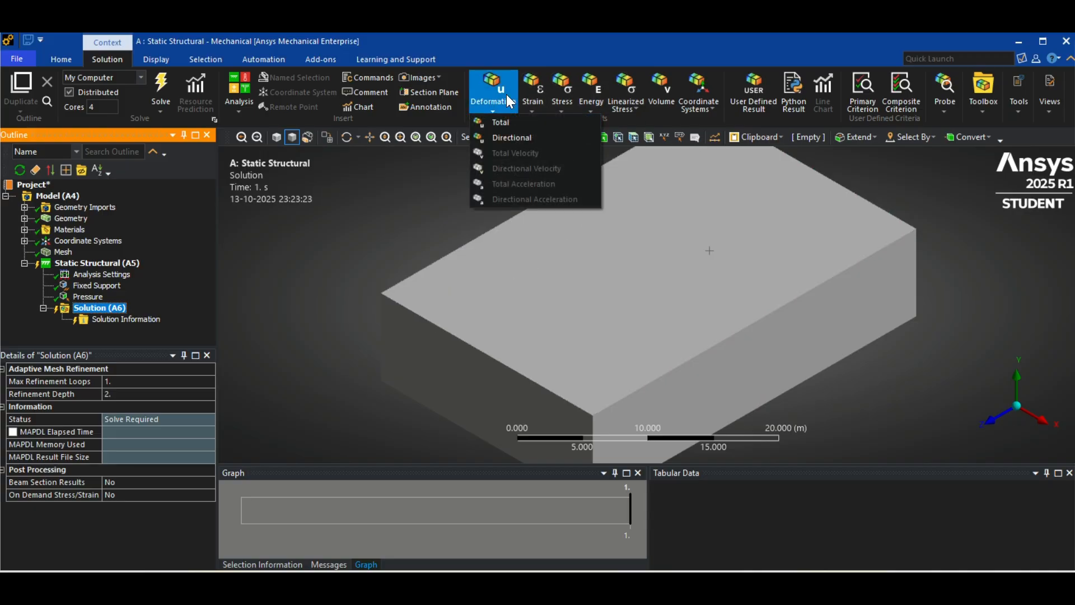
pyautogui.click(494, 123)
pyautogui.click(562, 94)
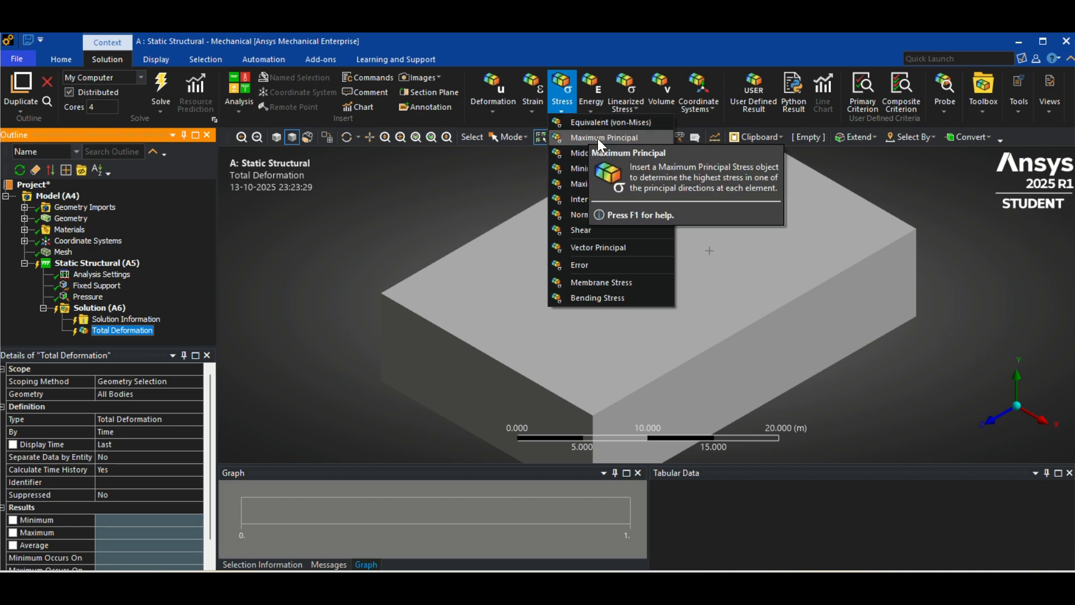
pyautogui.click(597, 139)
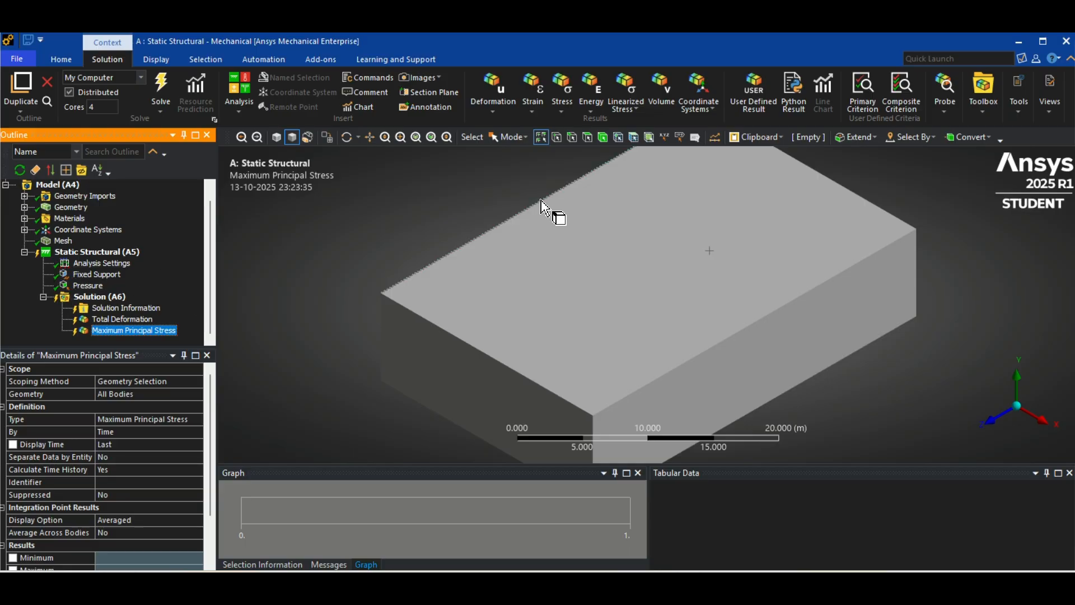
# Step: Solve the static structural analysis and display the maximum principal stress result on the whole block
pyautogui.click(161, 88)
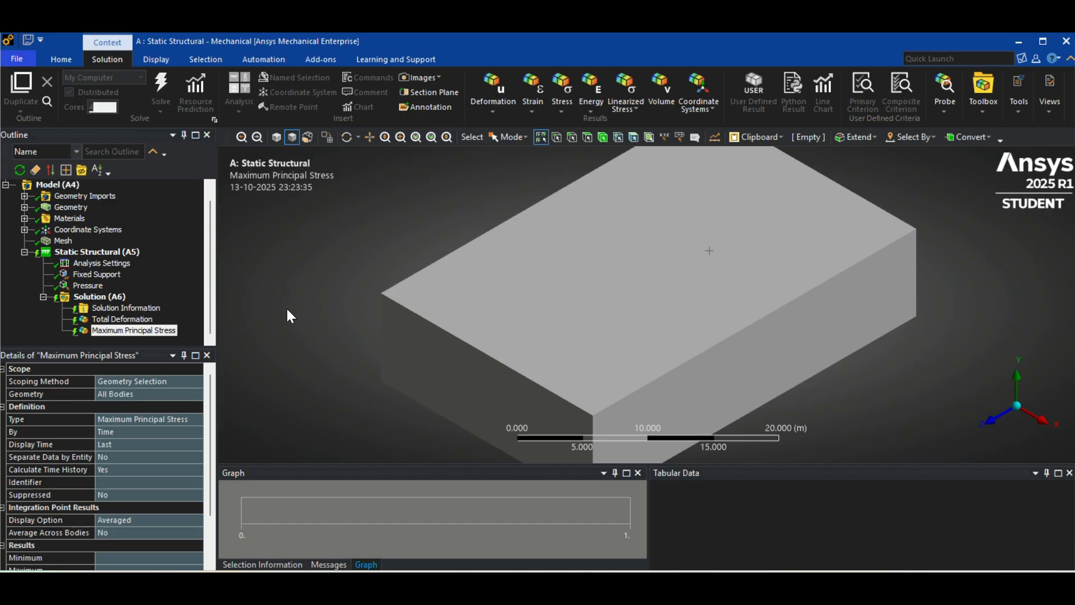
pyautogui.scroll(-1, 258, 318)
pyautogui.scroll(-2, 126, 404)
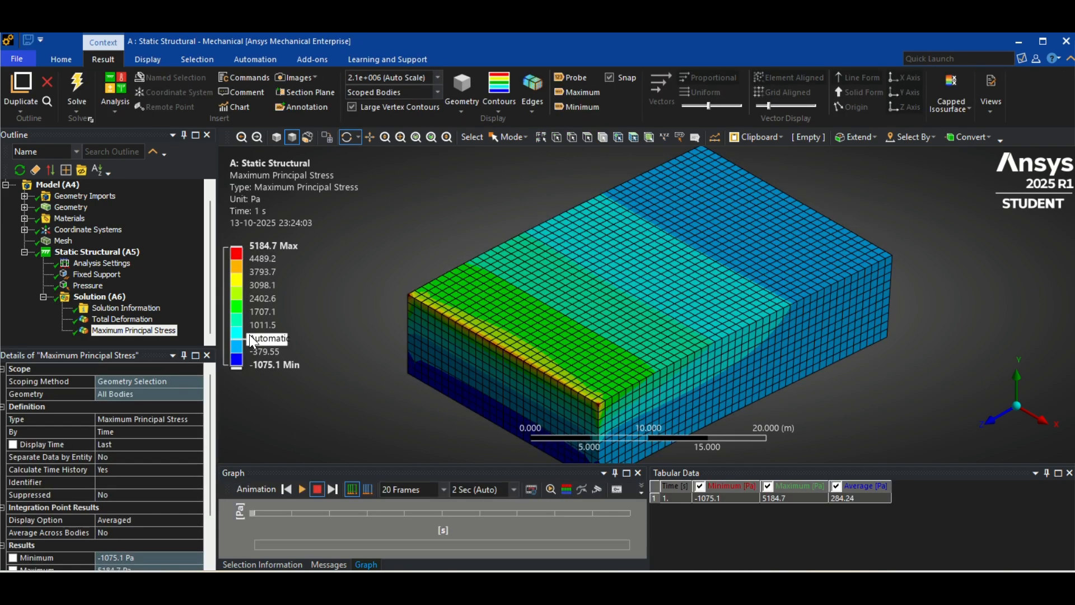
# Step: Display the total deformation result from the block's long side with the undeformed wireframe overlaid
pyautogui.click(88, 321)
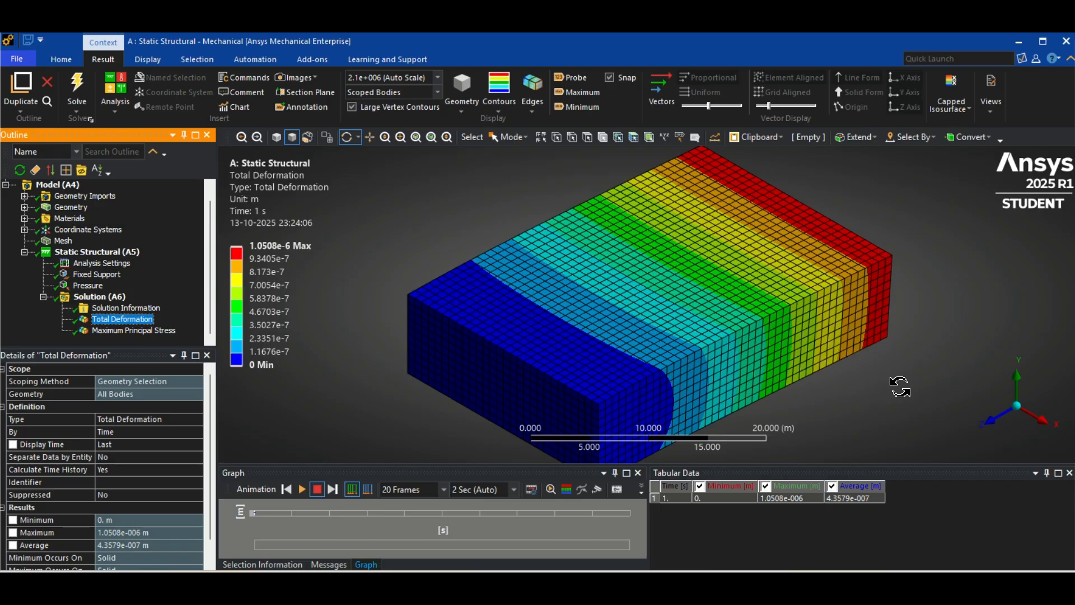
pyautogui.click(269, 245)
pyautogui.click(999, 417)
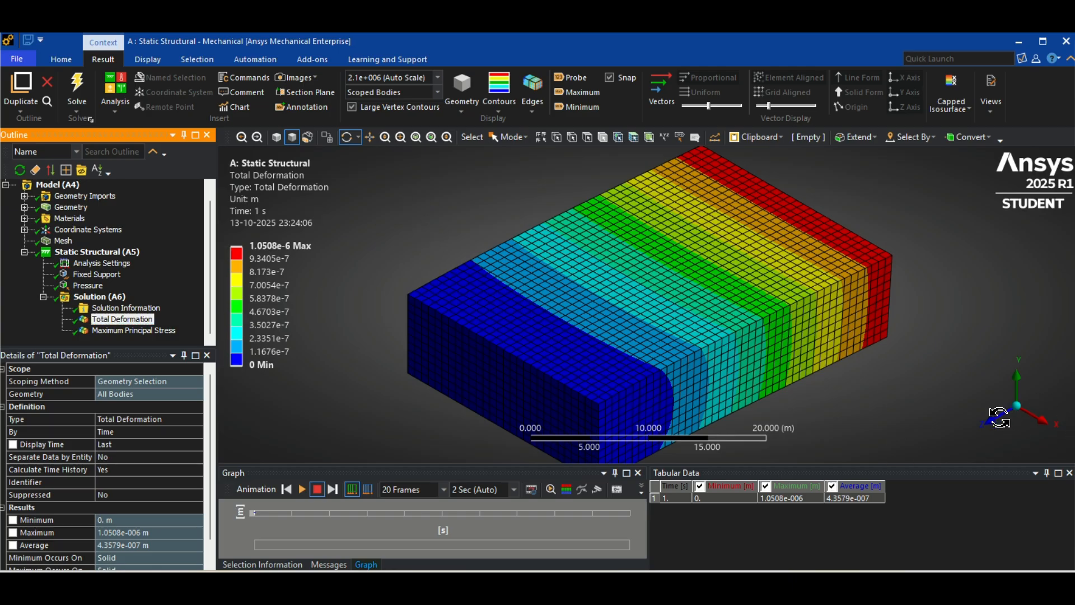
pyautogui.click(1001, 424)
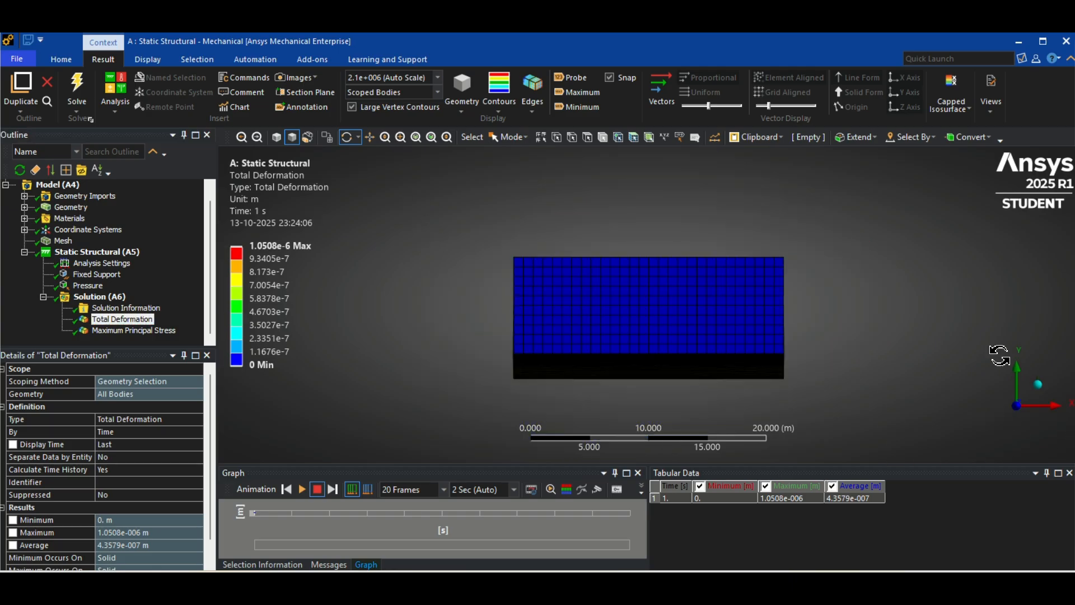
pyautogui.click(995, 415)
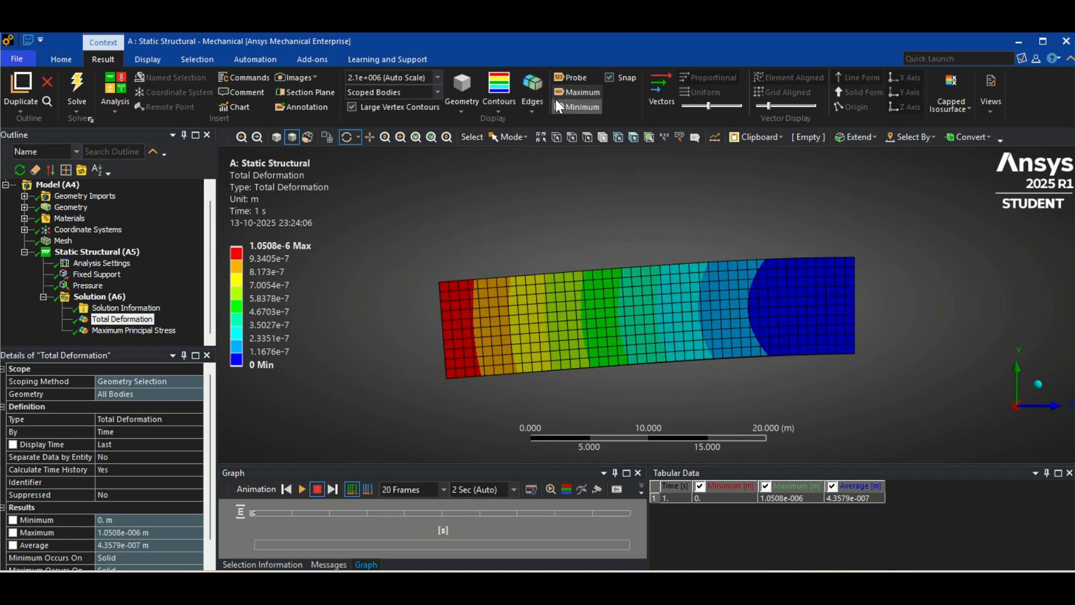
pyautogui.click(530, 104)
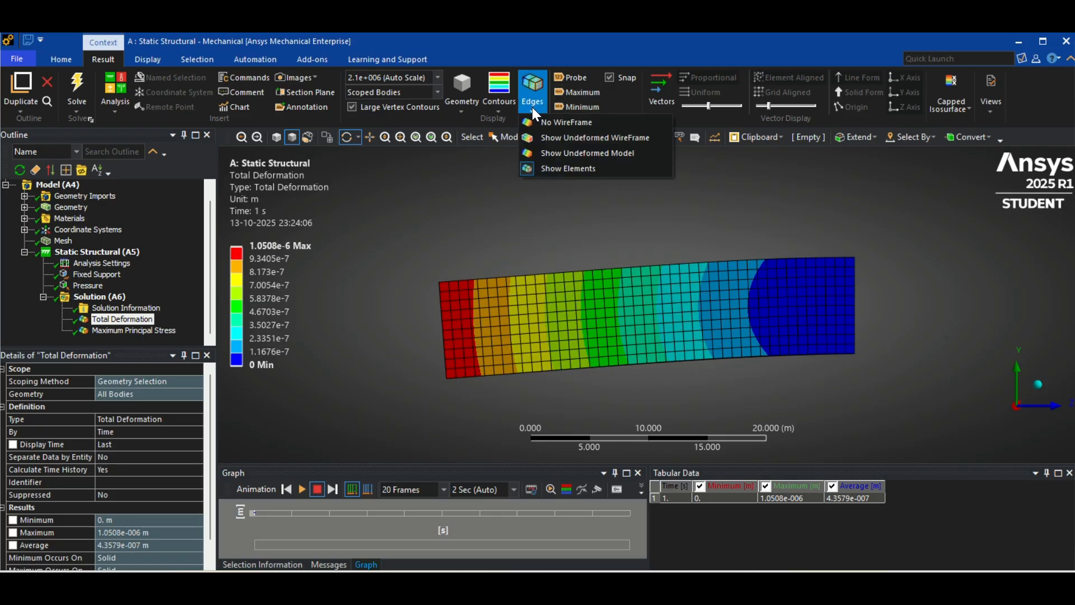
pyautogui.click(554, 140)
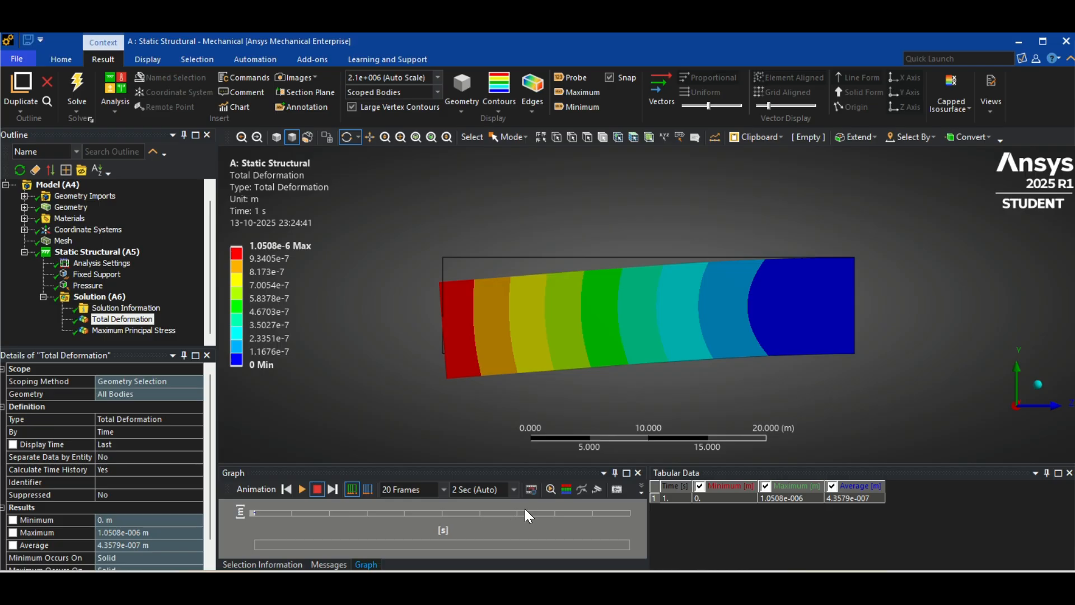
# Step: Set the result animation duration to 4 seconds and play the total deformation animation, viewing it from the side and in isometric
pyautogui.click(513, 489)
pyautogui.click(489, 547)
pyautogui.click(302, 485)
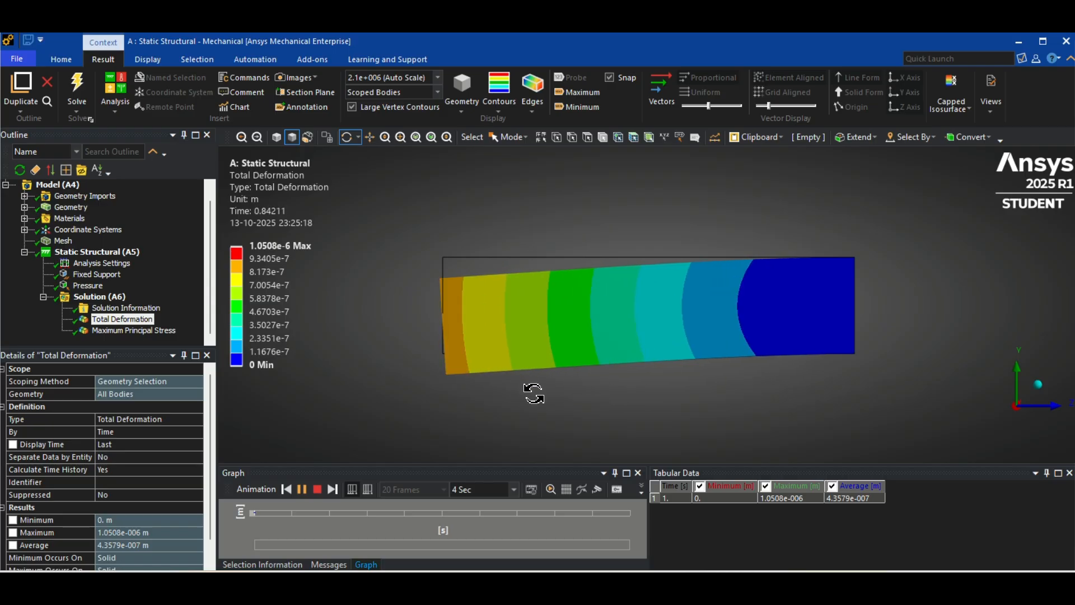
pyautogui.click(1040, 385)
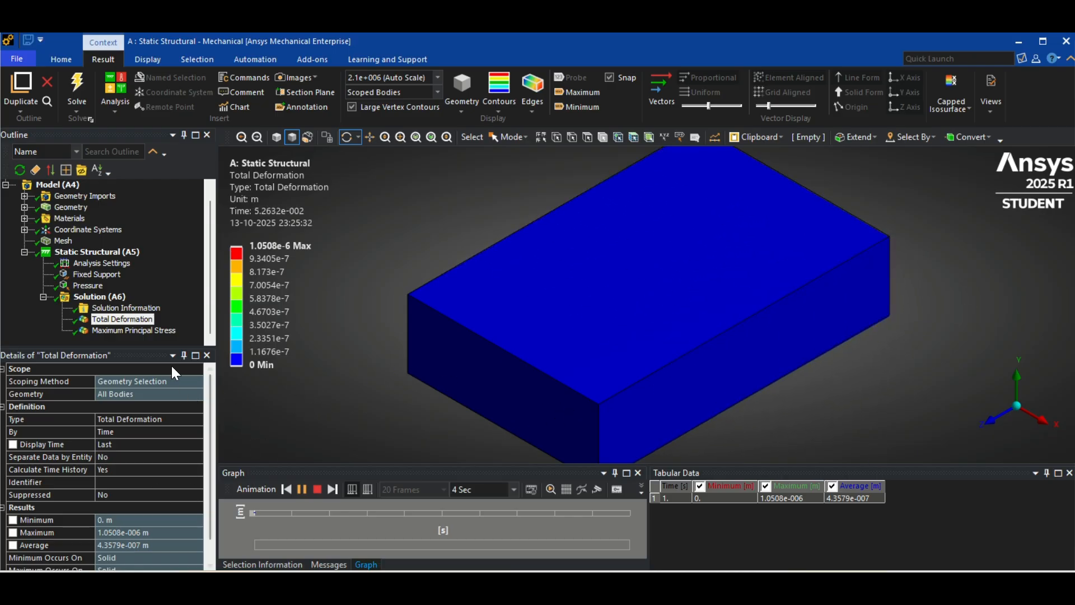
# Step: Switch to the maximum principal stress result and play its animation
pyautogui.click(149, 334)
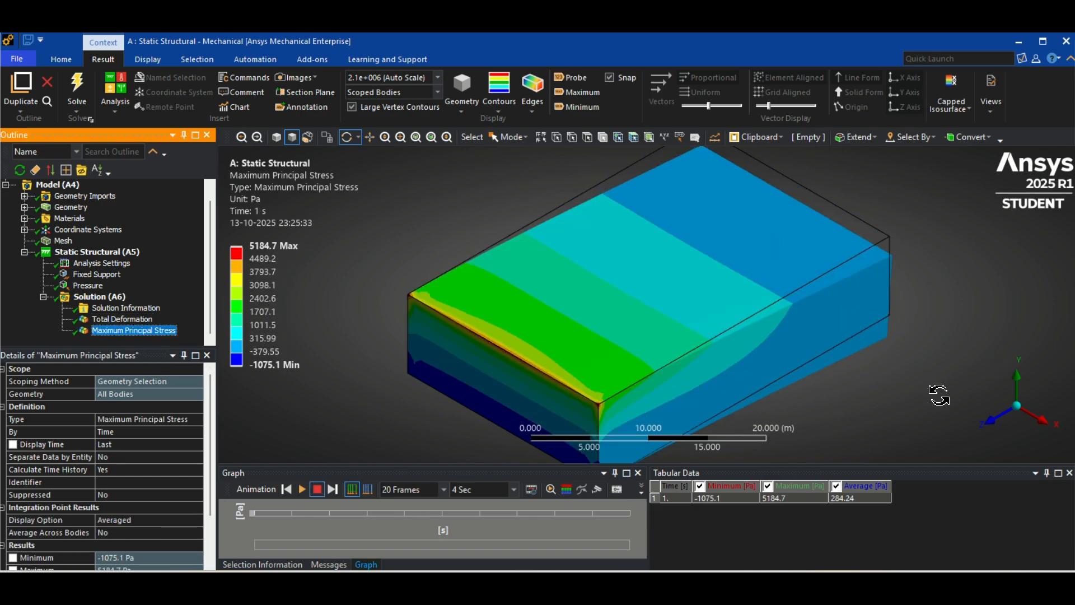
pyautogui.click(303, 491)
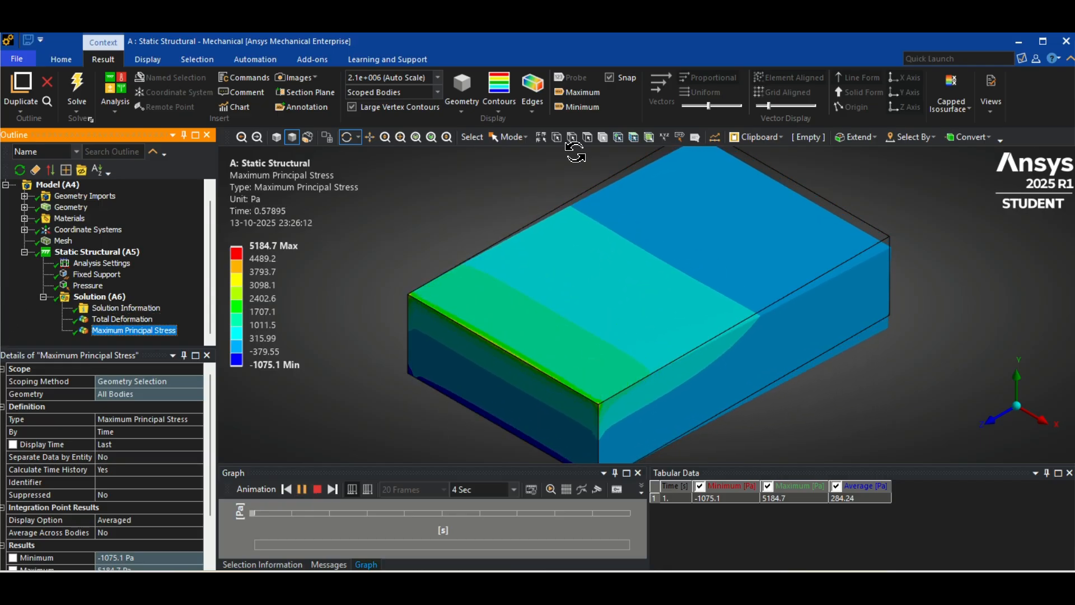
# Step: Show the maximum principal stress as isolines and label its maximum and minimum locations on the block
pyautogui.click(508, 107)
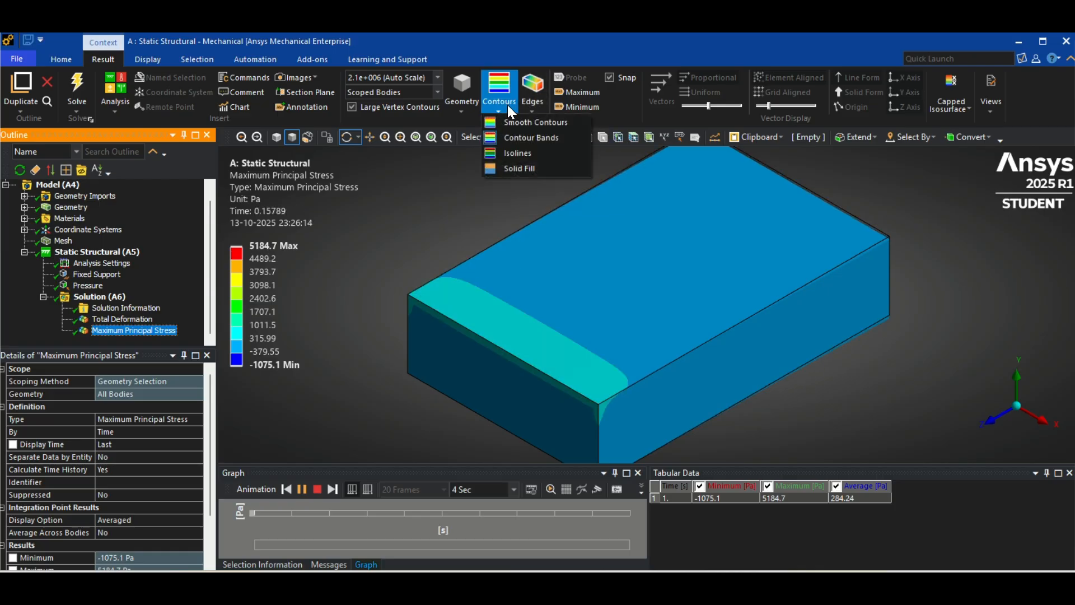
pyautogui.click(529, 152)
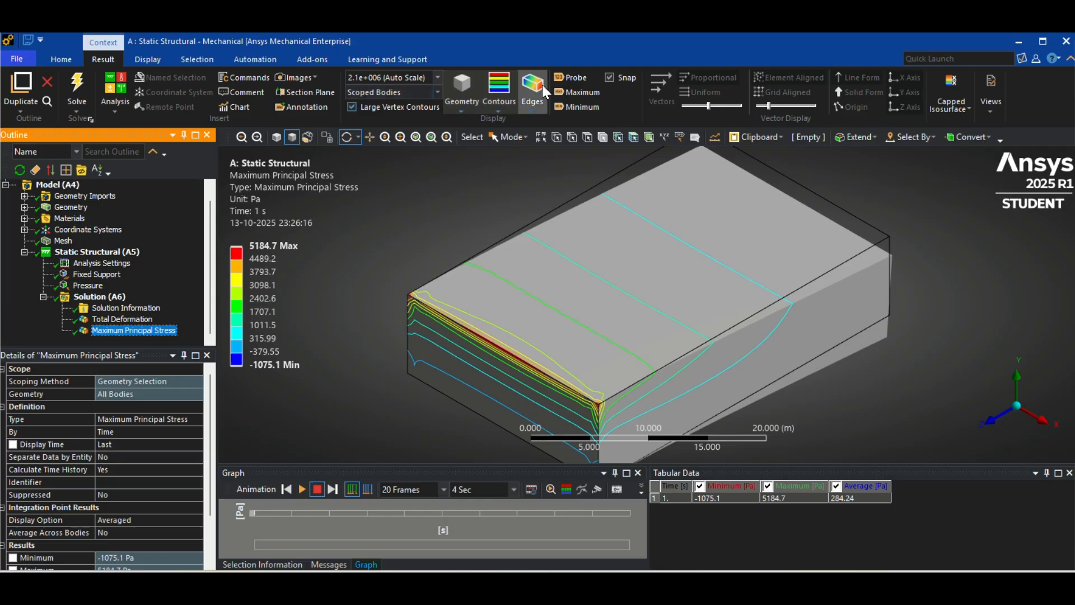
pyautogui.click(530, 105)
pyautogui.click(539, 103)
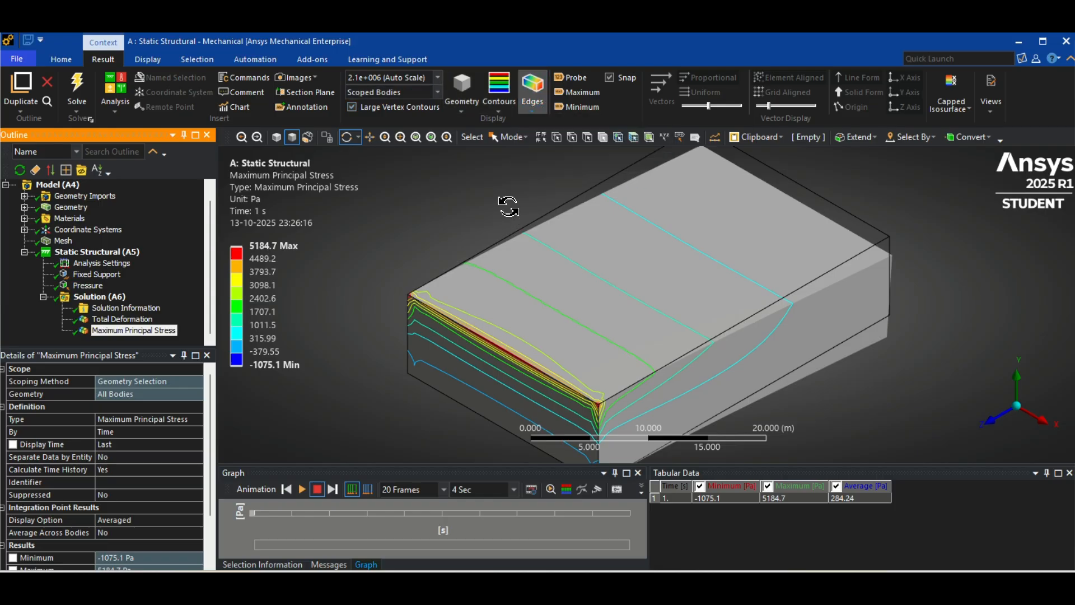
pyautogui.click(576, 91)
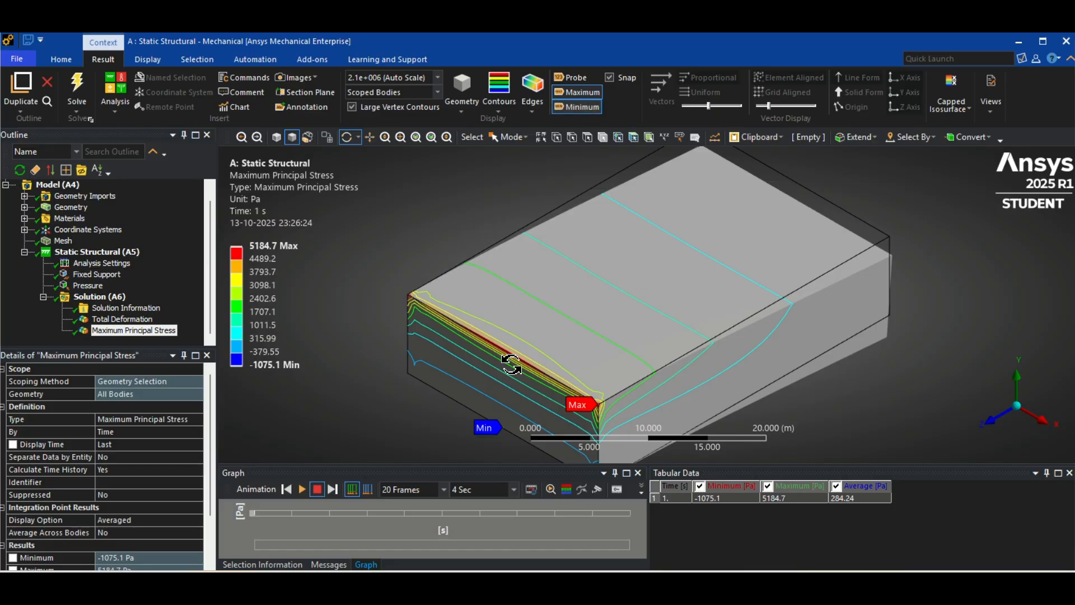
# Step: Display the total deformation as vectors in solid form with uniform arrow length
pyautogui.click(93, 320)
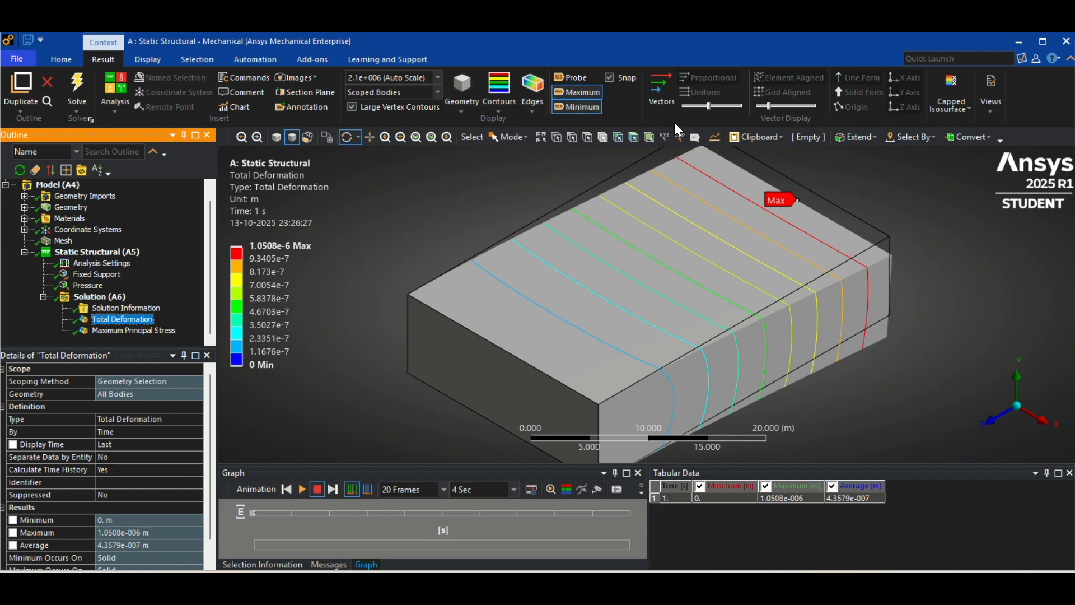
pyautogui.click(659, 80)
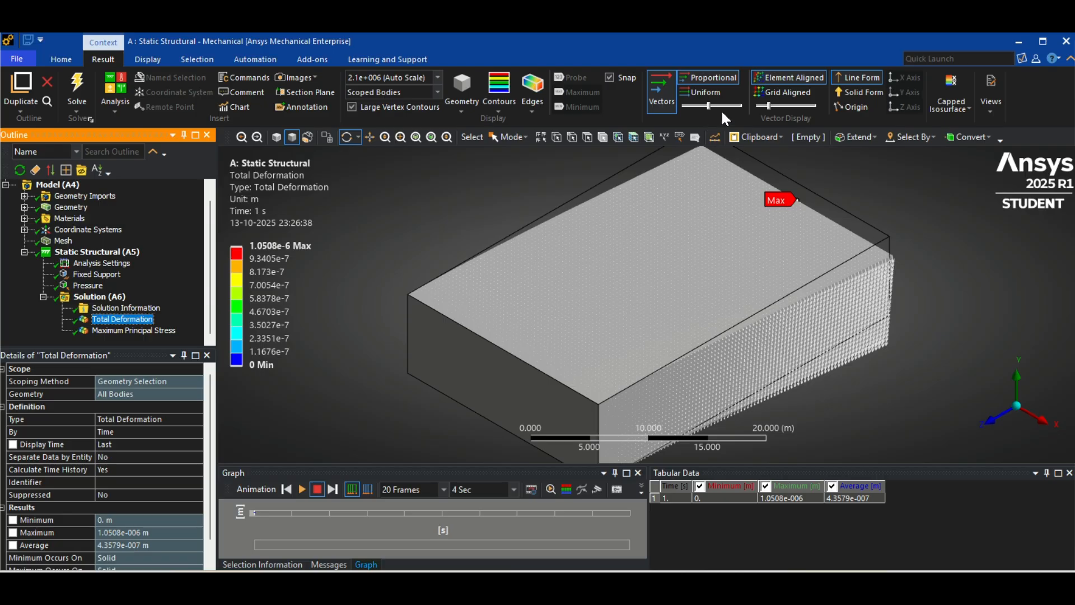
pyautogui.click(859, 92)
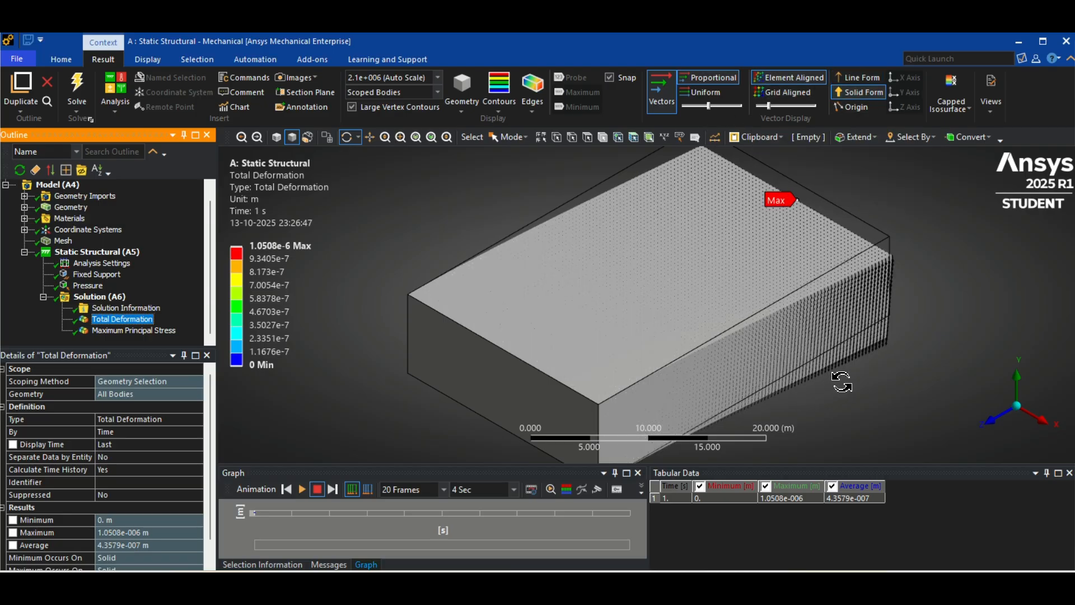
pyautogui.click(699, 89)
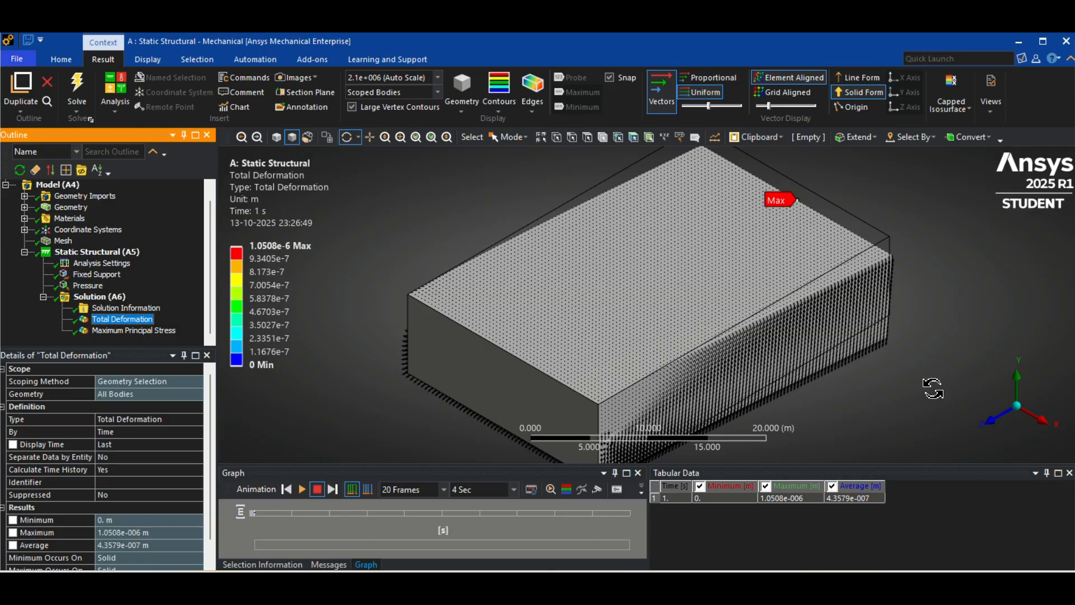
# Step: Switch the deformation vectors to grid alignment, increase their density, and examine the arrow directions along the block's side
pyautogui.moveTo(907, 379); pyautogui.dragTo(745, 382)
pyautogui.scroll(5, 746, 358)
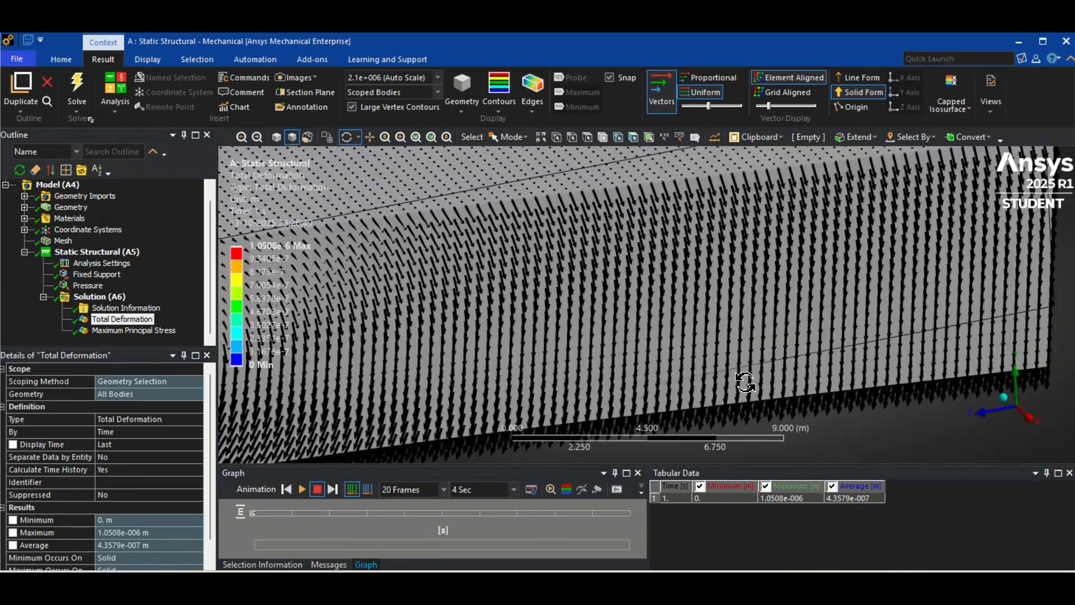
pyautogui.click(783, 90)
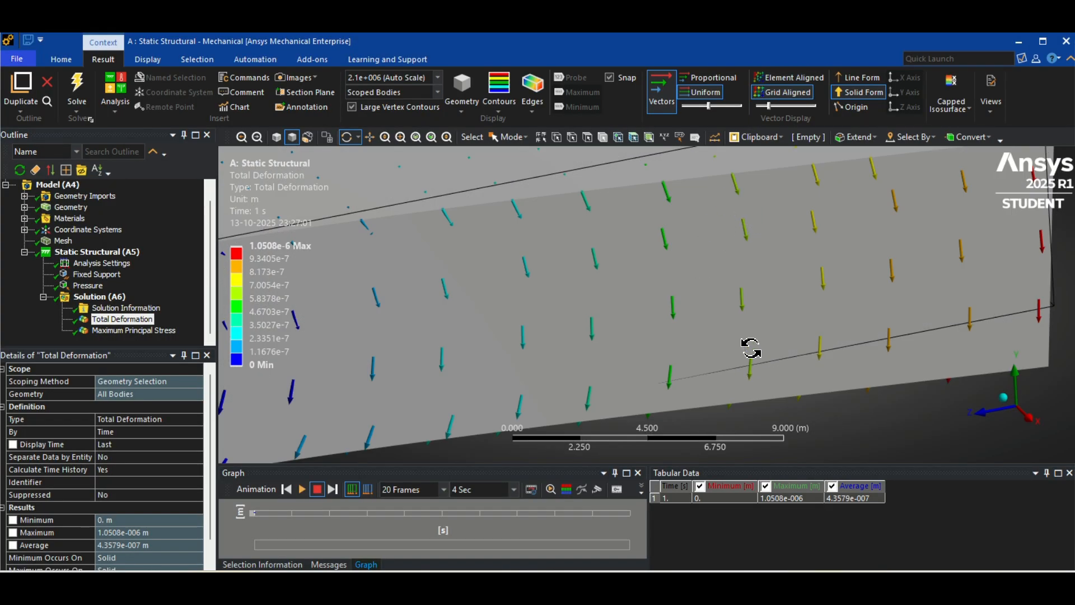
pyautogui.moveTo(750, 348); pyautogui.dragTo(703, 351)
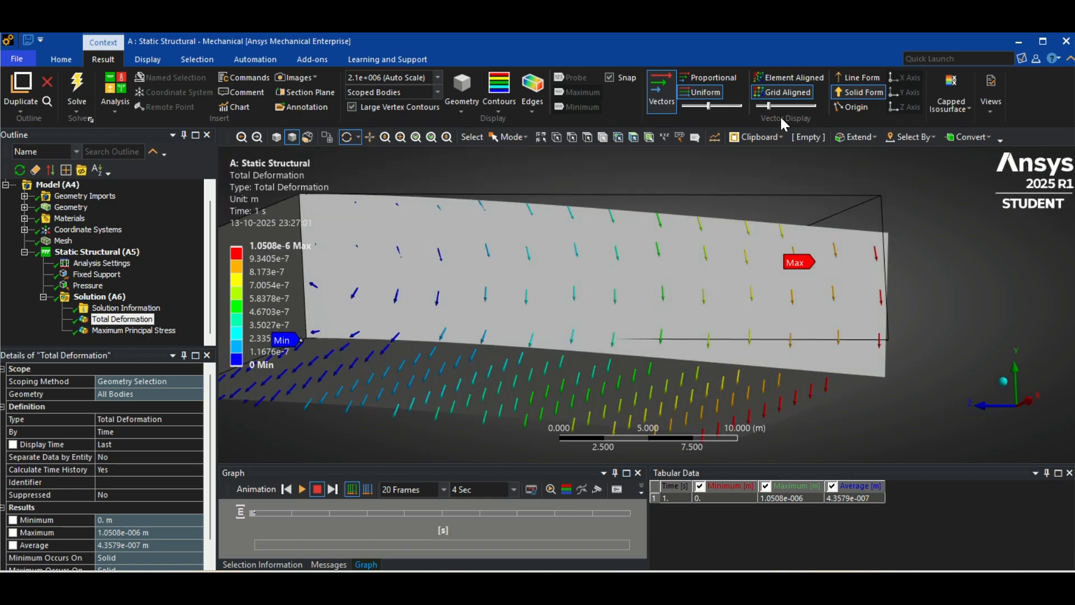
pyautogui.moveTo(769, 106); pyautogui.dragTo(785, 107)
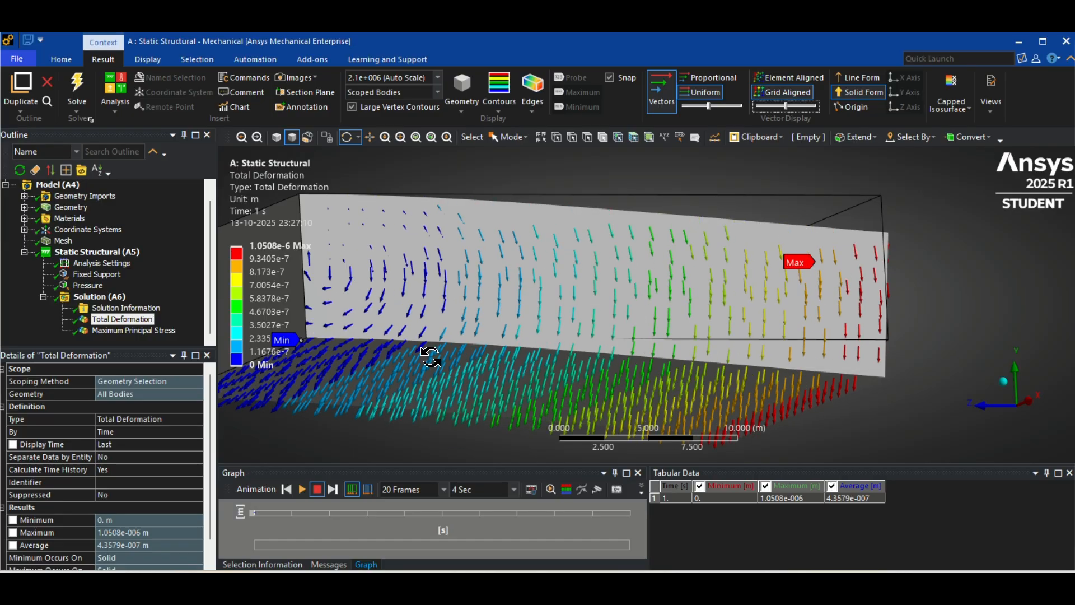
pyautogui.moveTo(432, 355)
pyautogui.mouseDown()
pyautogui.moveTo(492, 362)
pyautogui.moveTo(448, 342)
pyautogui.moveTo(449, 364)
pyautogui.mouseUp()
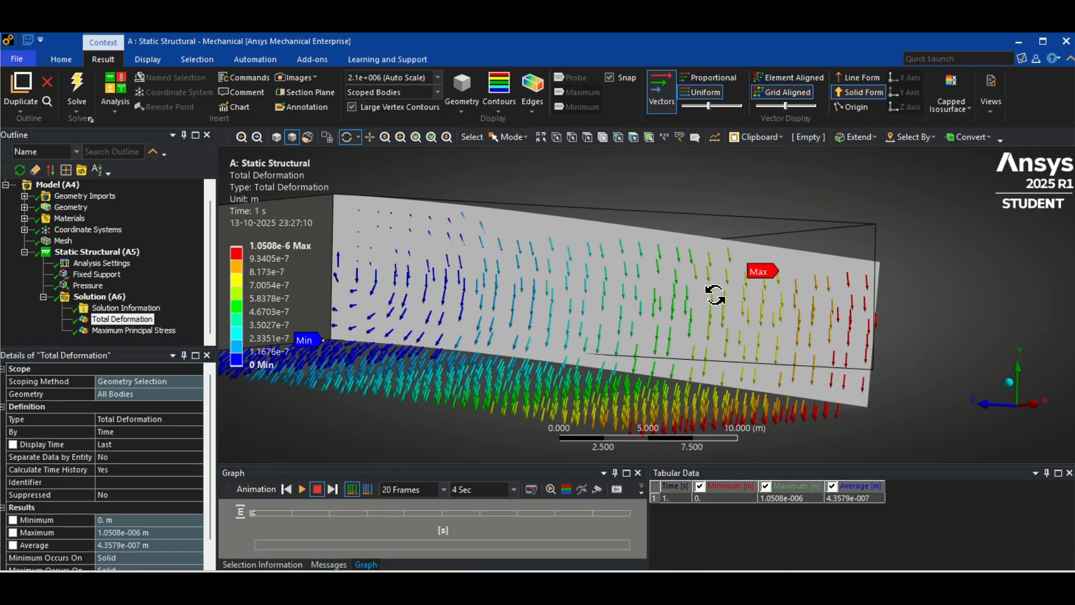
pyautogui.click(957, 303)
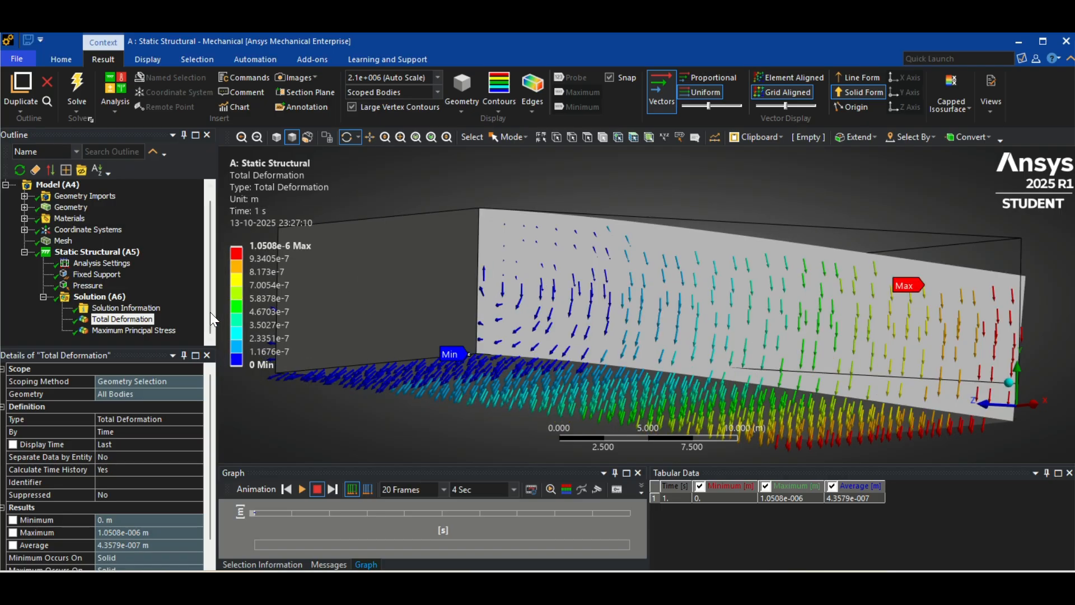
# Step: Turn off the vector display to return the total deformation result to isolines
pyautogui.click(662, 105)
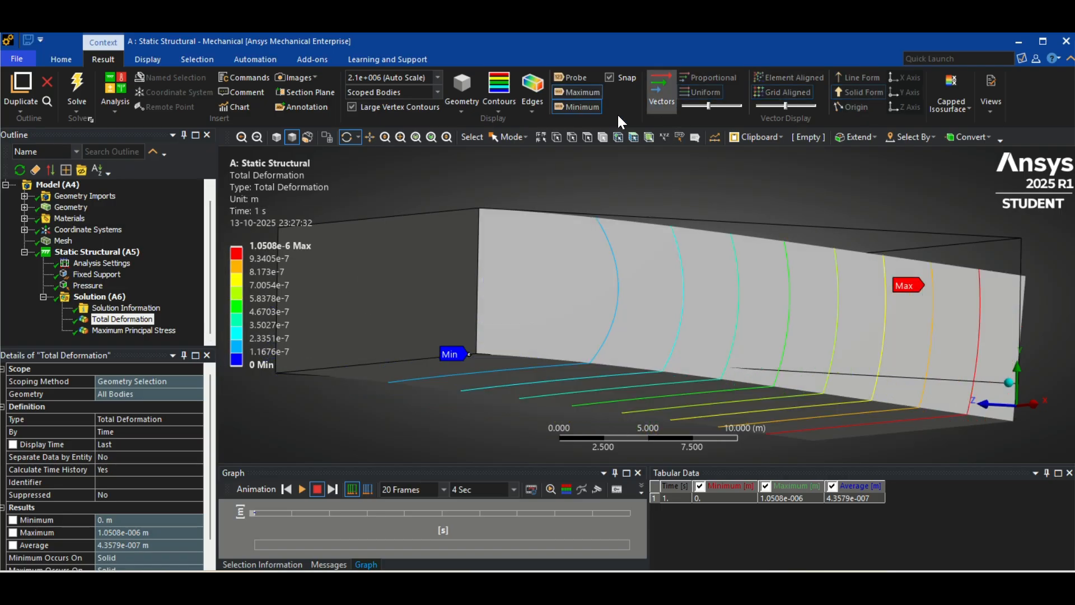
pyautogui.scroll(3, 535, 372)
pyautogui.scroll(-2, 581, 345)
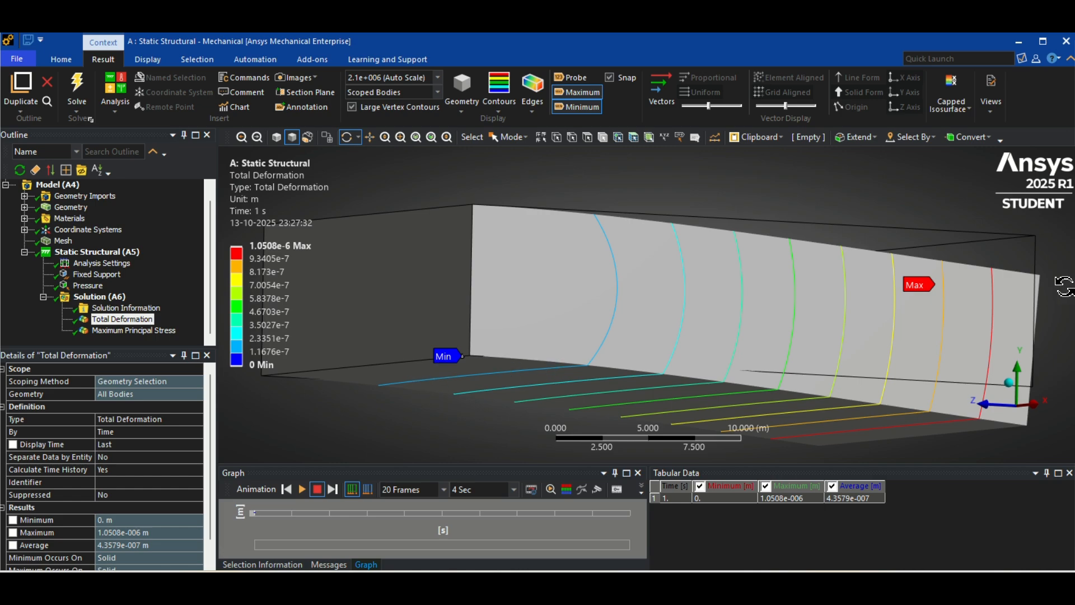
# Step: Examine the total deformation isolines and the maximum and minimum locations around the block from several angles
pyautogui.scroll(-1, 562, 352)
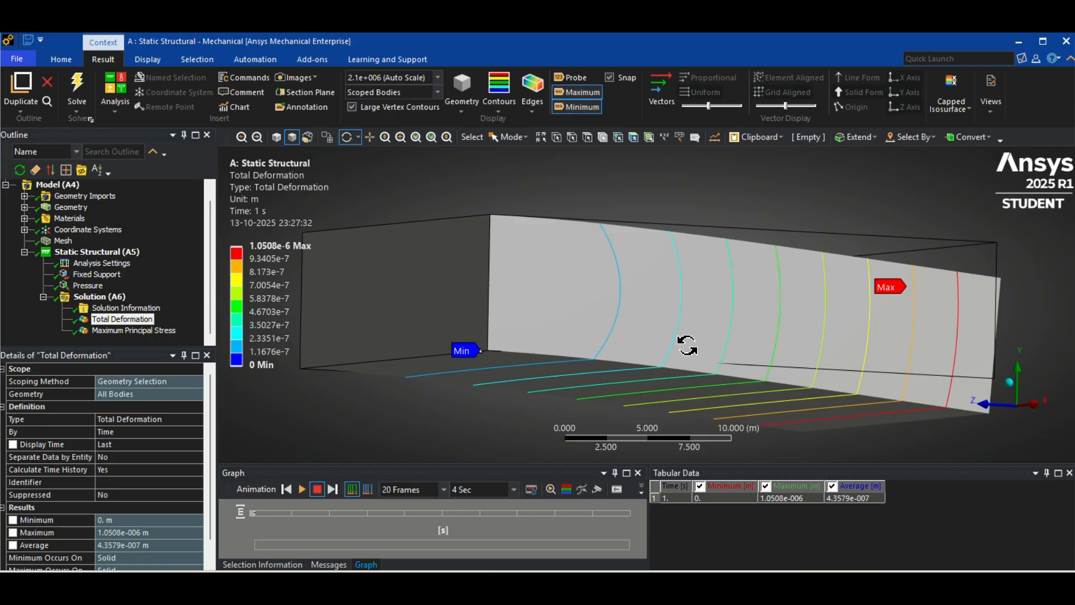
pyautogui.scroll(5, 692, 358)
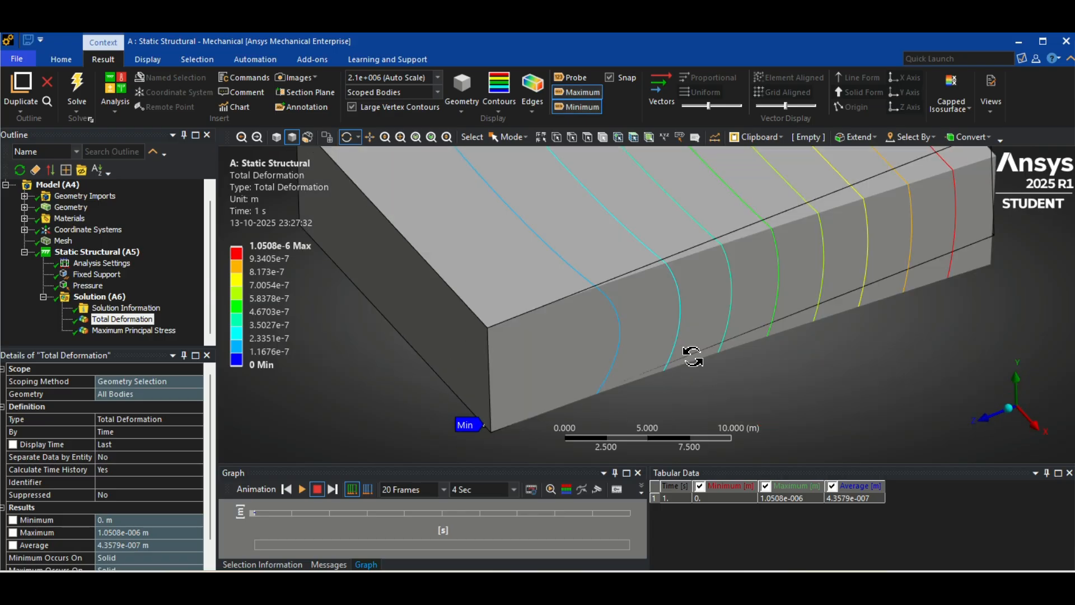
pyautogui.scroll(-6, 695, 357)
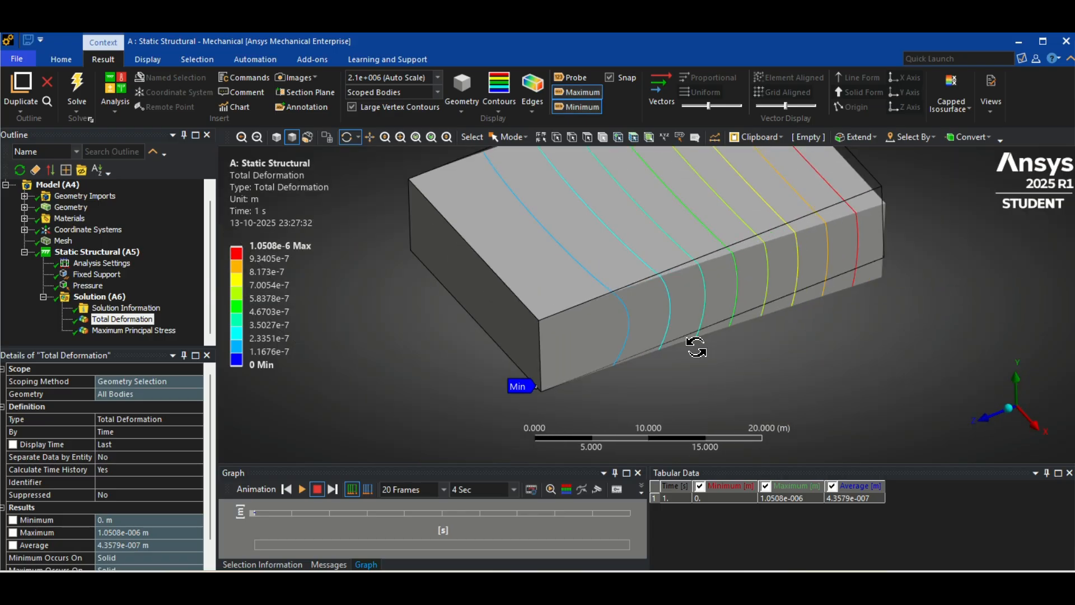
pyautogui.moveTo(830, 326); pyautogui.dragTo(734, 320)
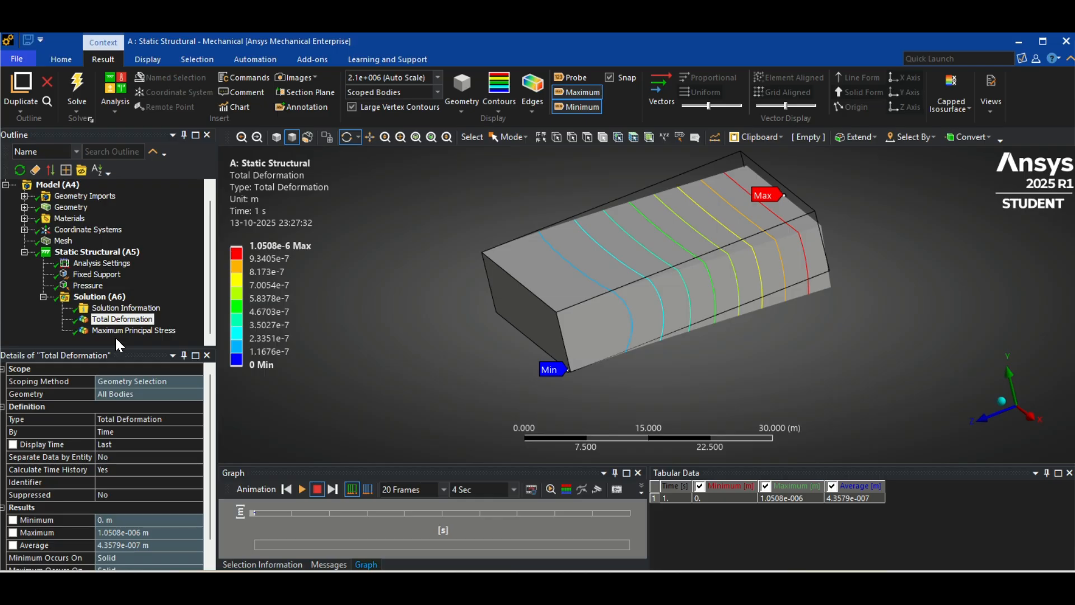
pyautogui.moveTo(764, 298); pyautogui.dragTo(764, 290)
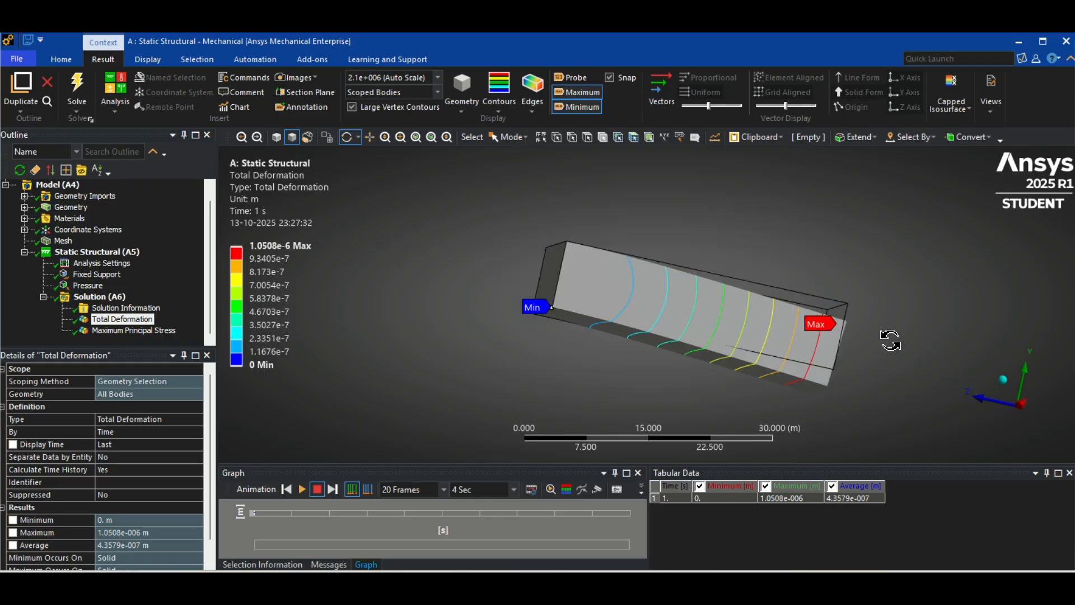
pyautogui.moveTo(890, 340); pyautogui.dragTo(710, 284)
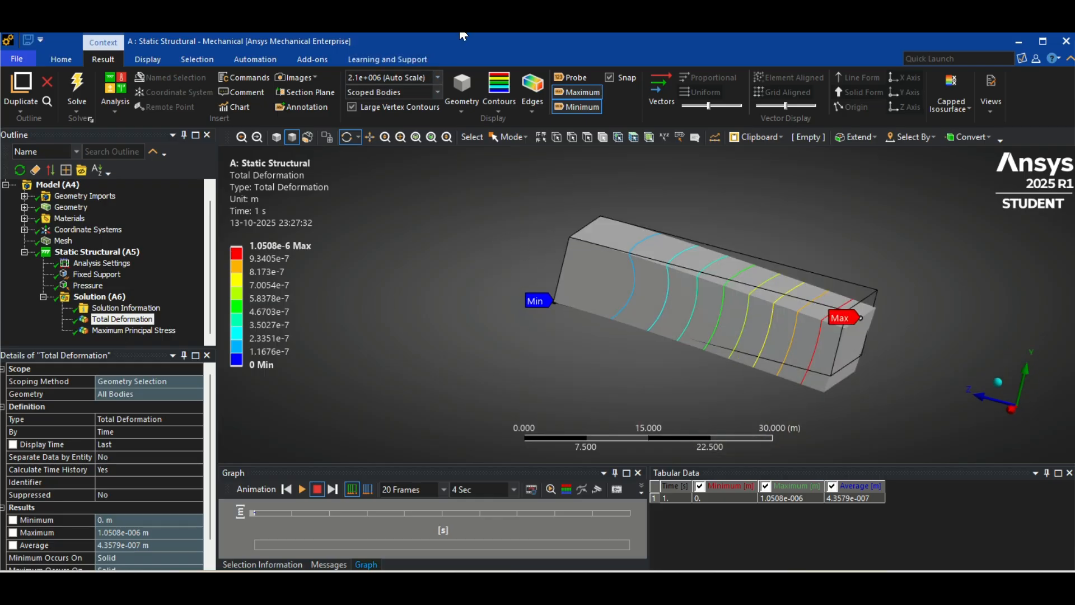